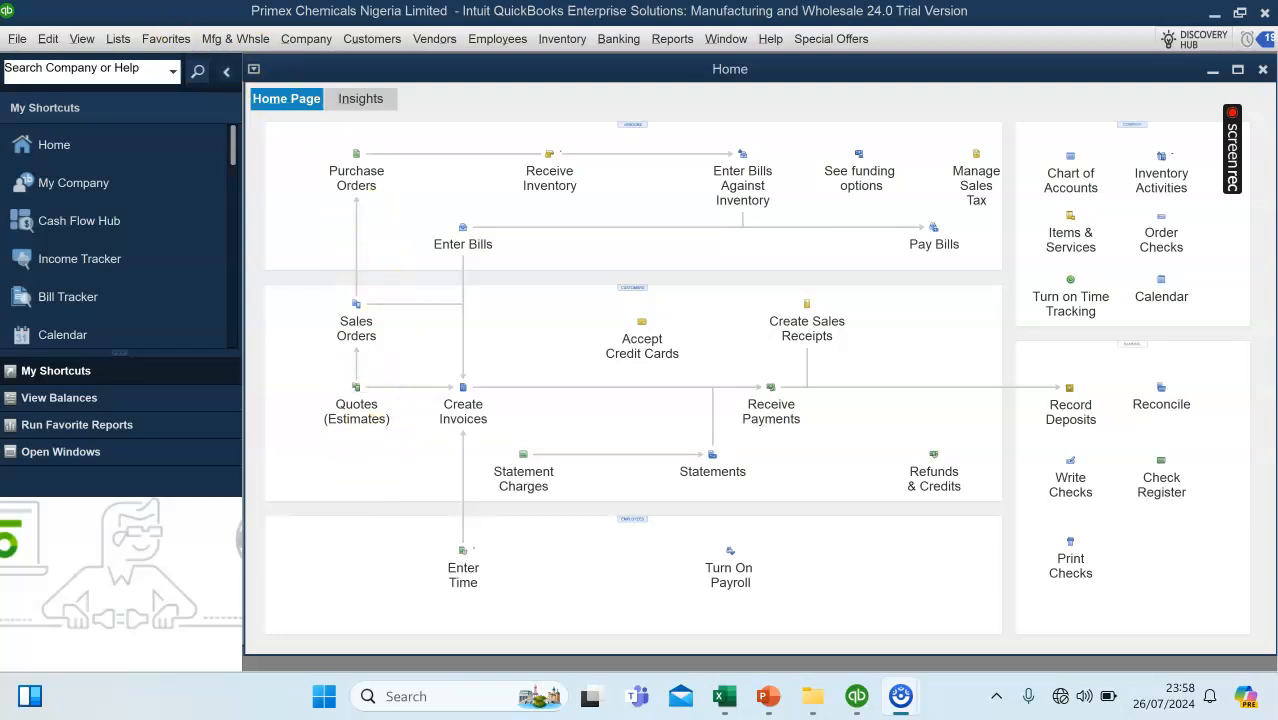
Open the advanced inventory settings from the company preferences for Items & Inventory.
{"action": "left_click", "coordinate": [46, 40]}
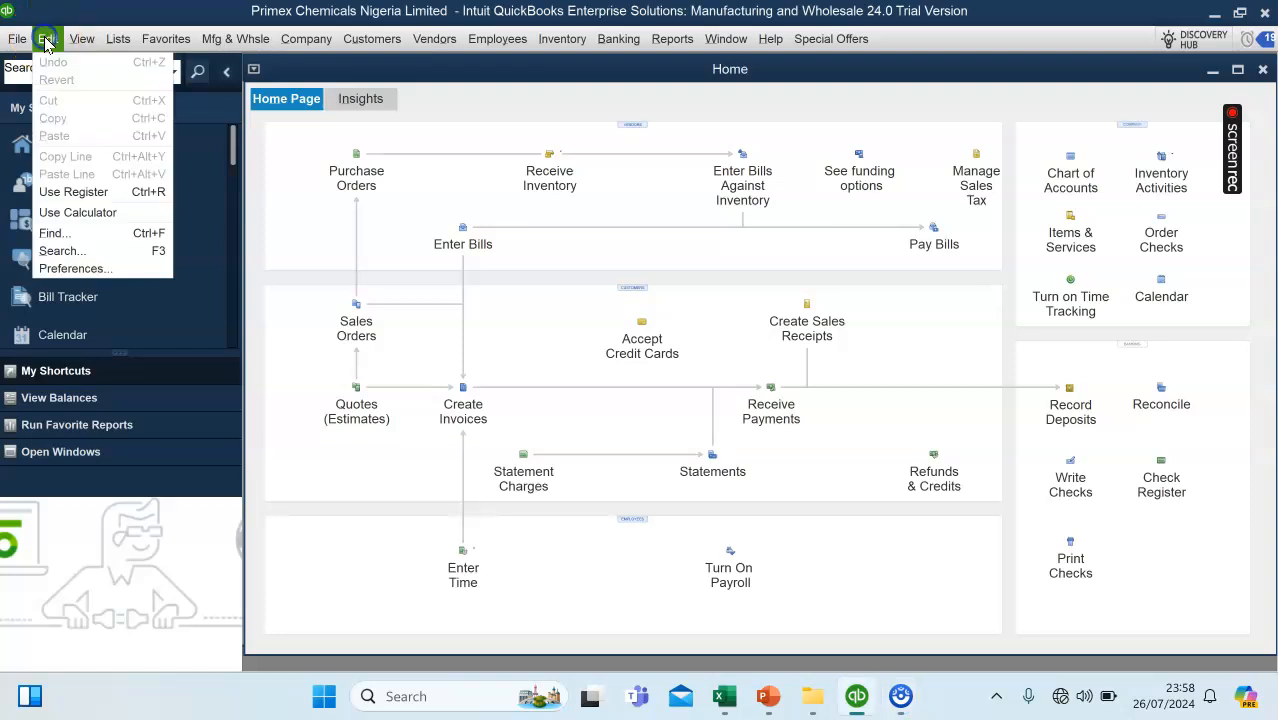
{"action": "left_click", "coordinate": [55, 269]}
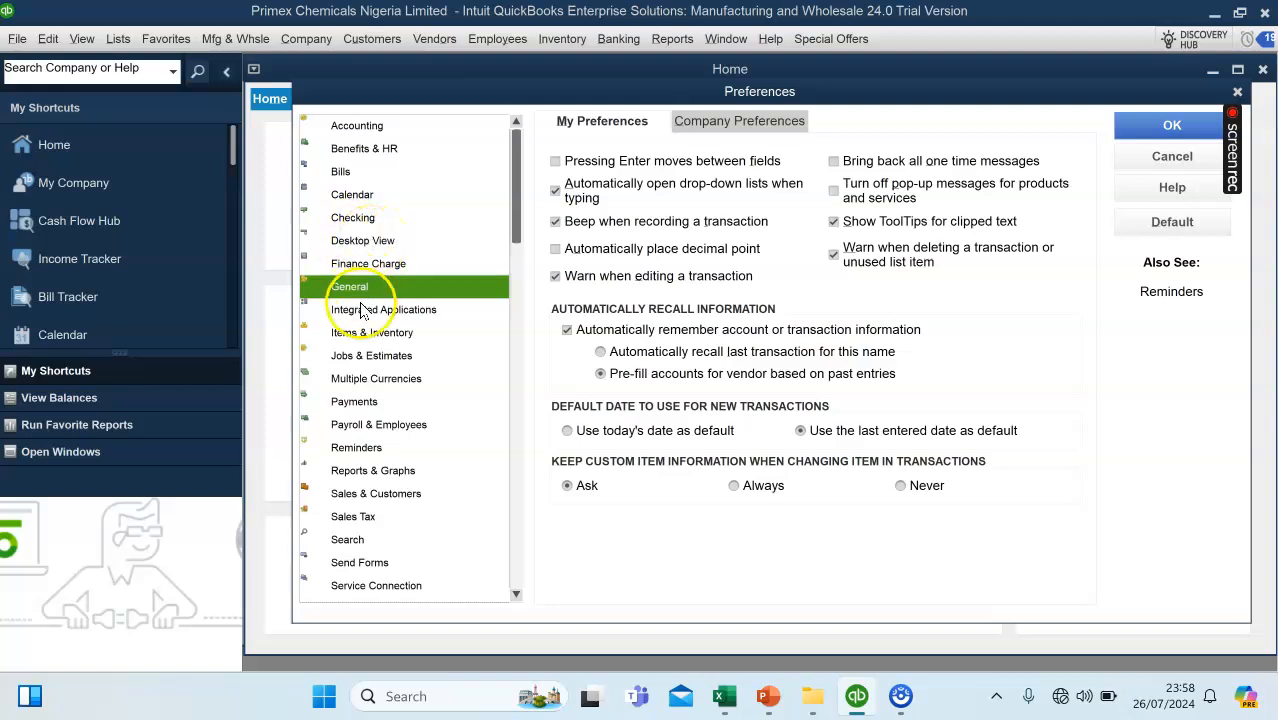
{"action": "left_click", "coordinate": [358, 335]}
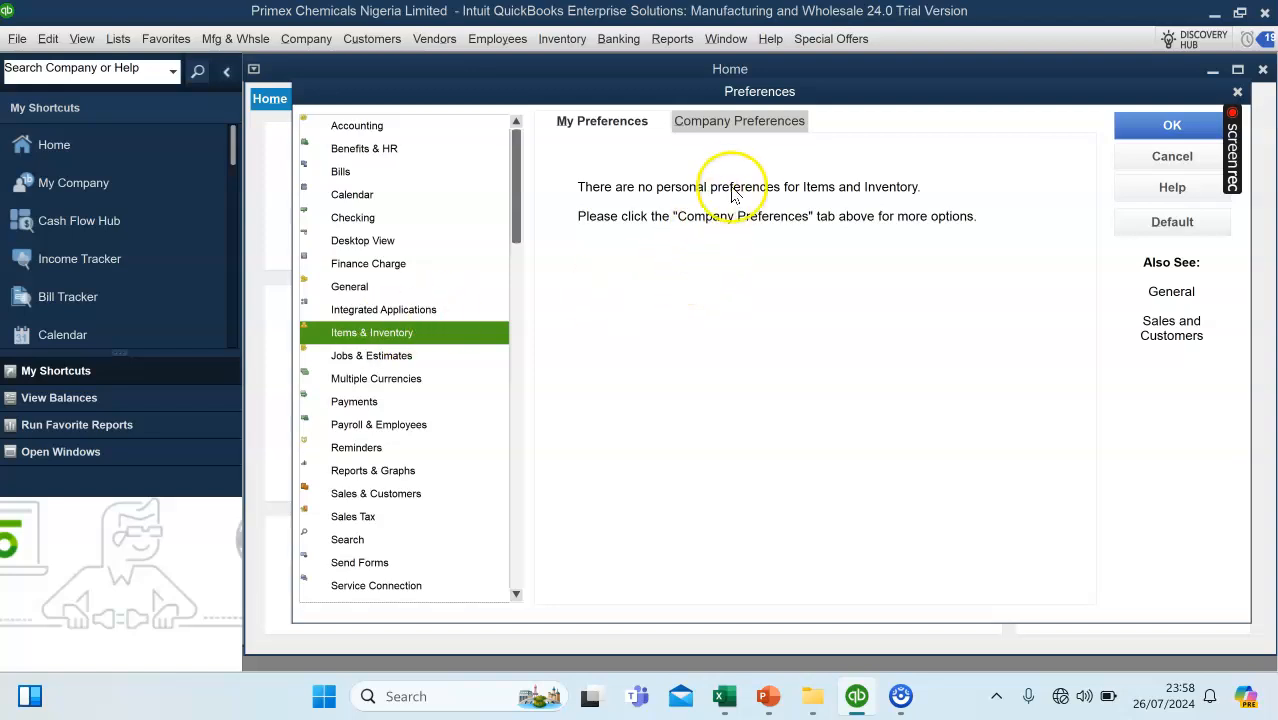
{"action": "left_click", "coordinate": [716, 128]}
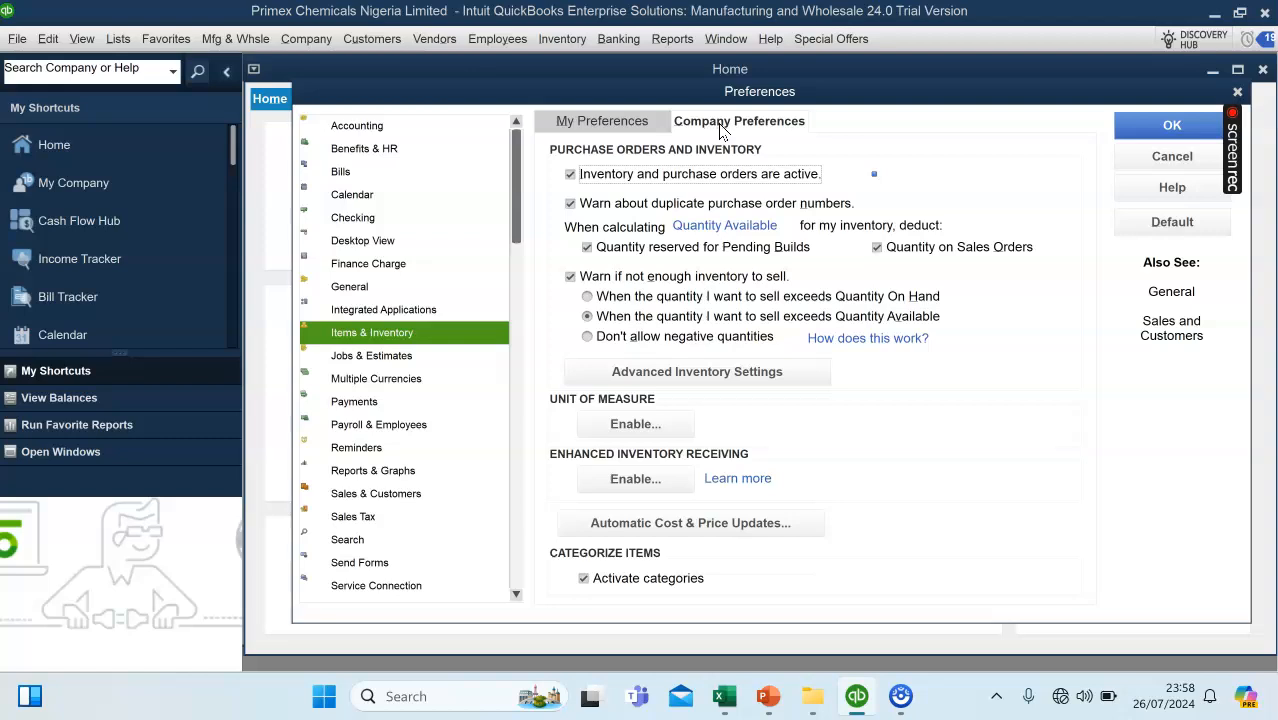
{"action": "left_click", "coordinate": [640, 376]}
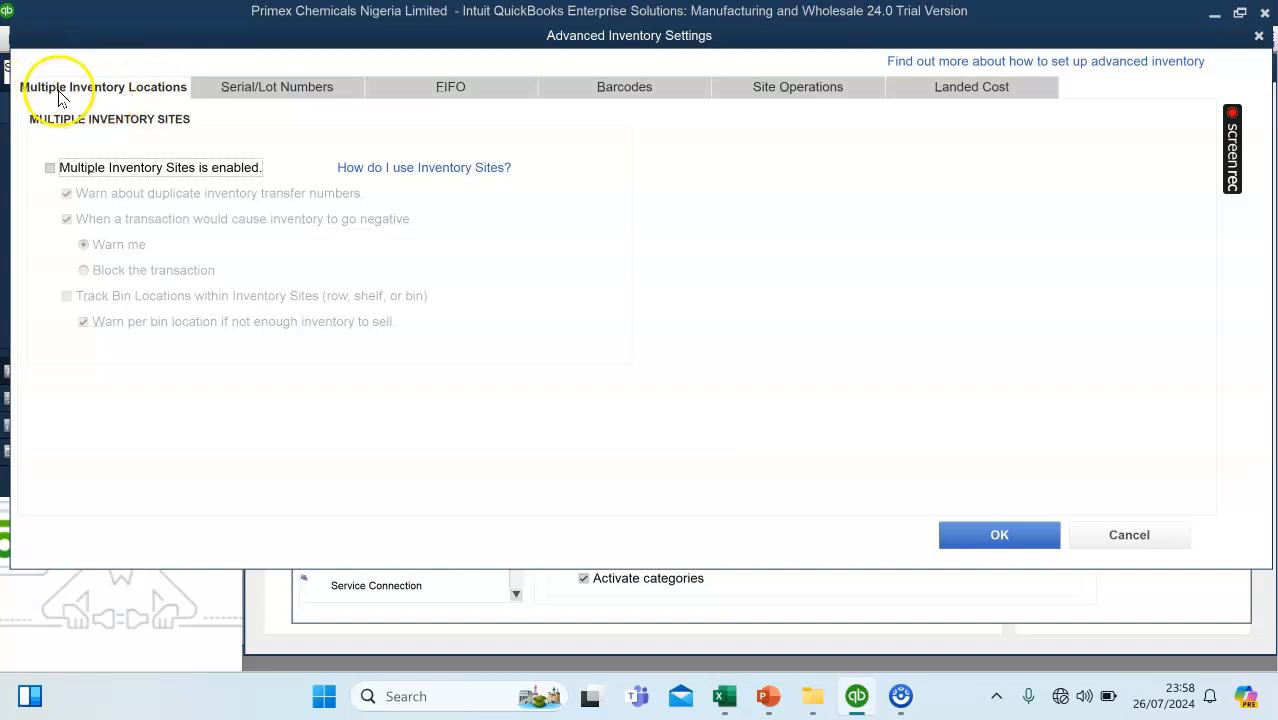
Look through the advanced inventory settings for serial/lot numbers, FIFO, barcodes, site operations and landed cost.
{"action": "left_click", "coordinate": [257, 91]}
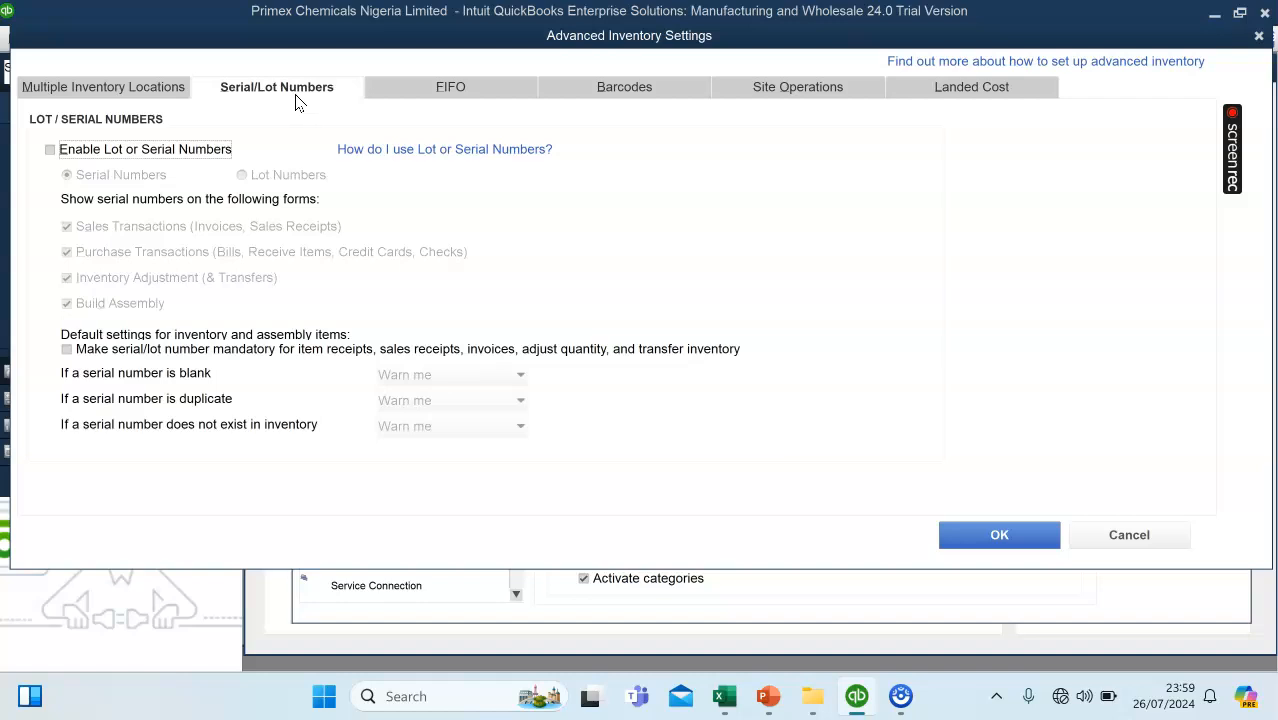
{"action": "left_click", "coordinate": [434, 96]}
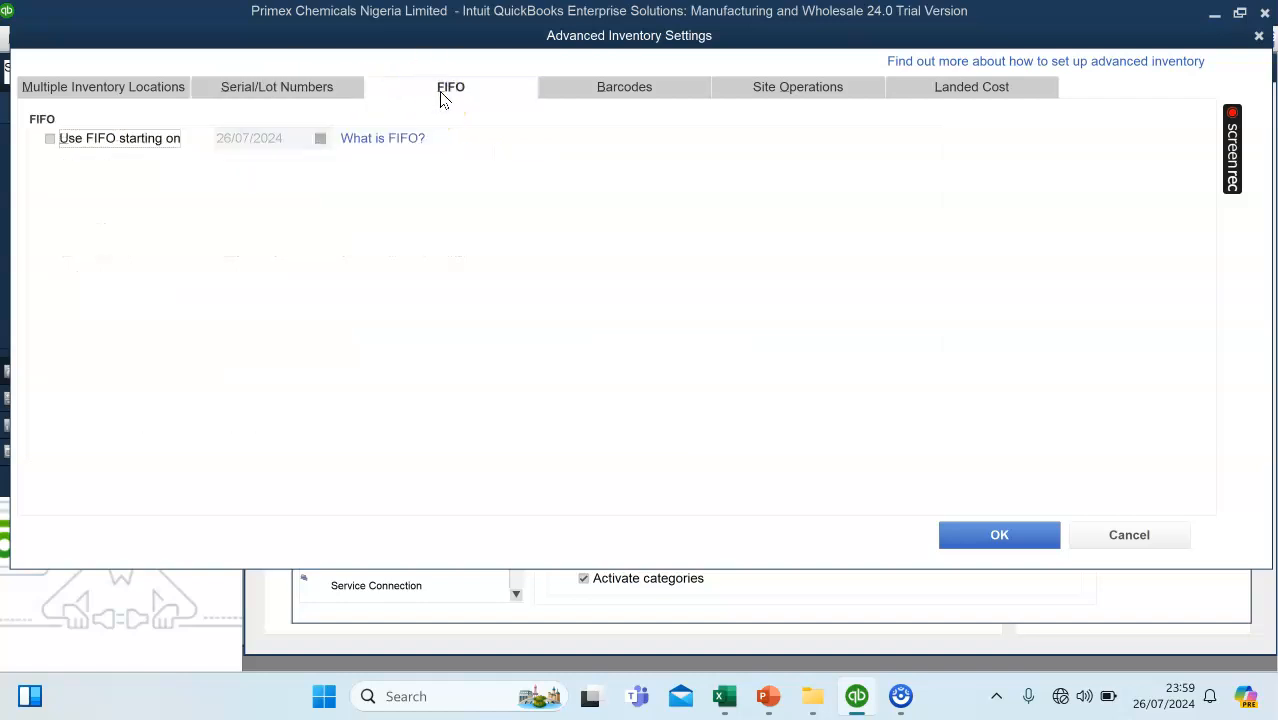
{"action": "left_click", "coordinate": [623, 98]}
{"action": "left_click", "coordinate": [815, 92]}
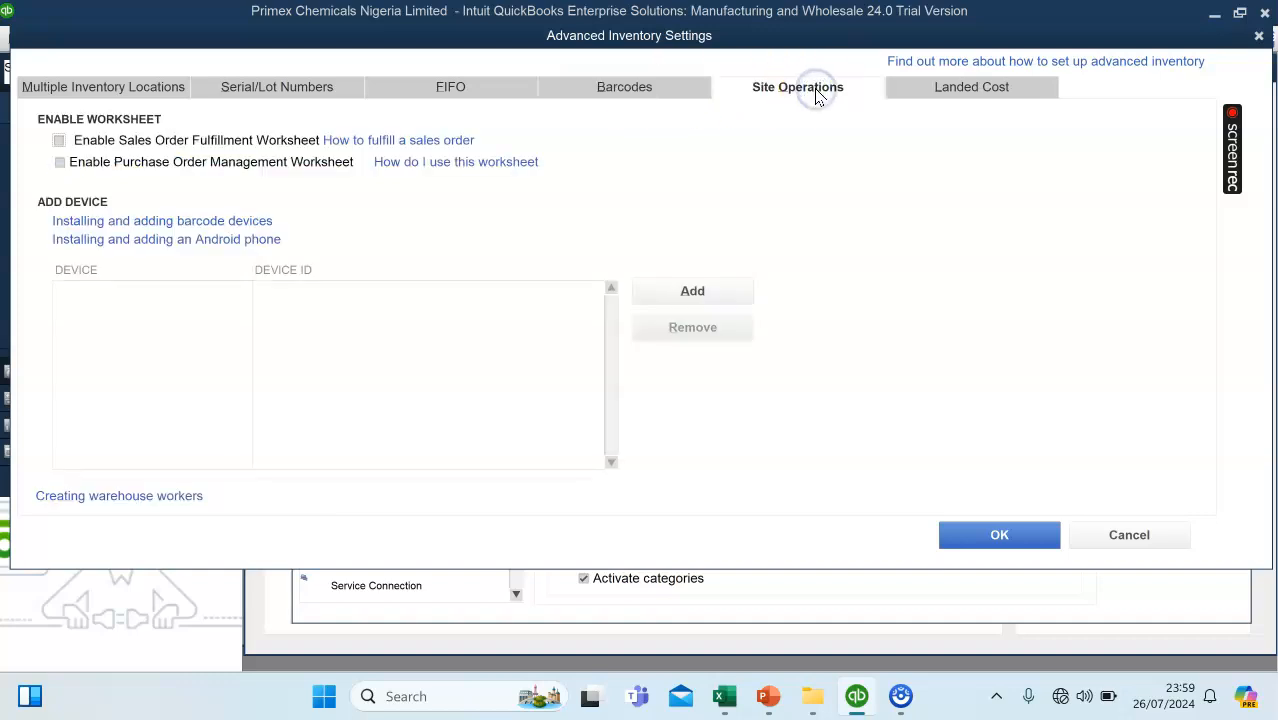
{"action": "left_click", "coordinate": [962, 87]}
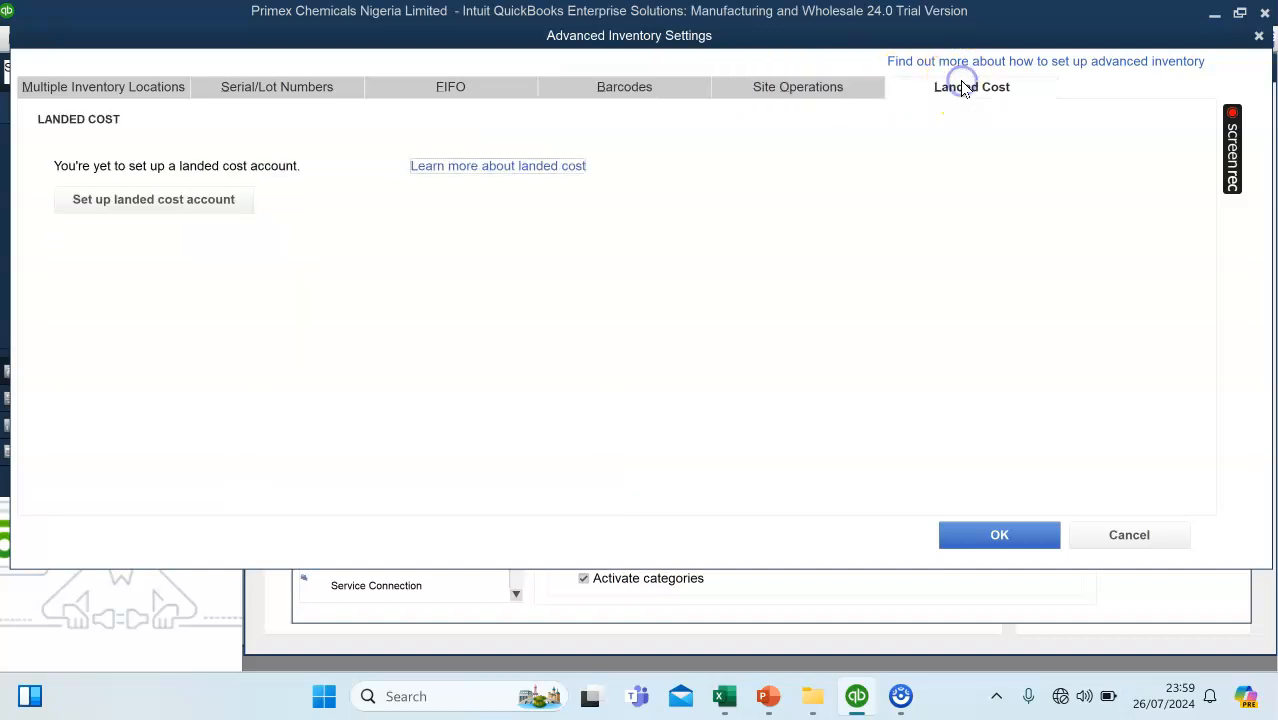
Enable Multiple Inventory Sites and assign the existing inventory transactions to a new site named Main Inventory Warehouse.
{"action": "left_click", "coordinate": [66, 88]}
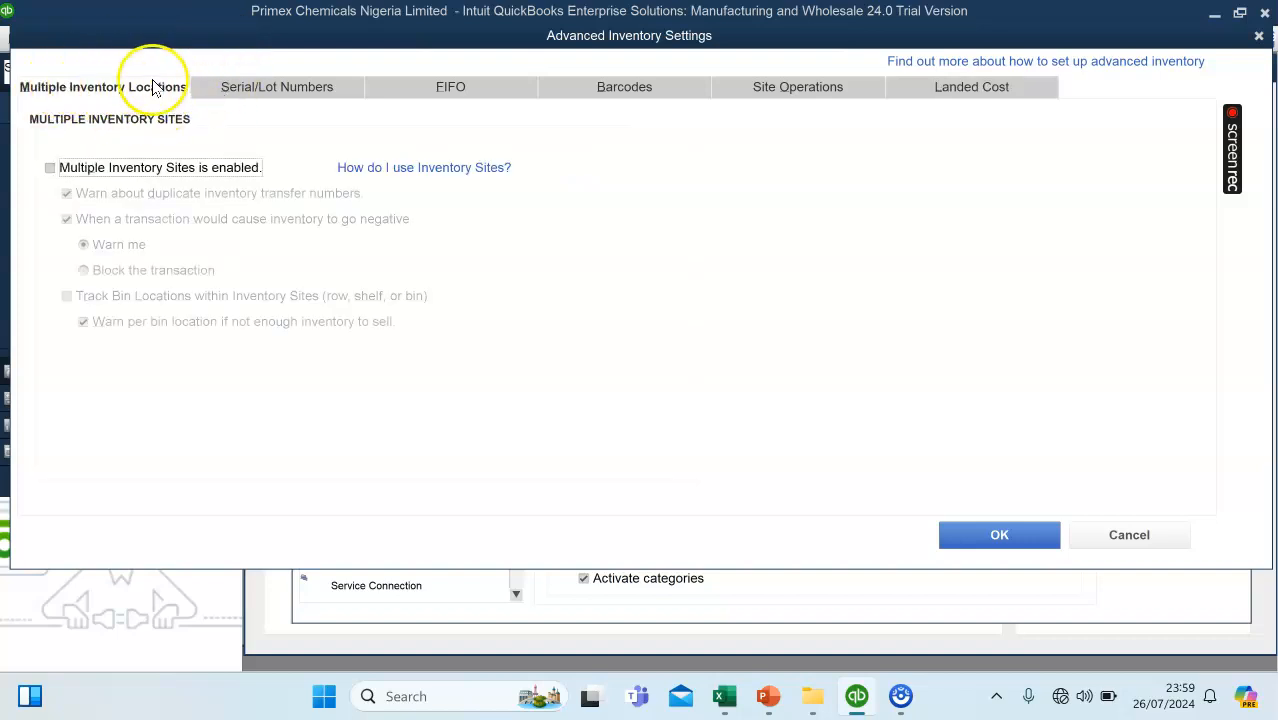
{"action": "left_click", "coordinate": [50, 169]}
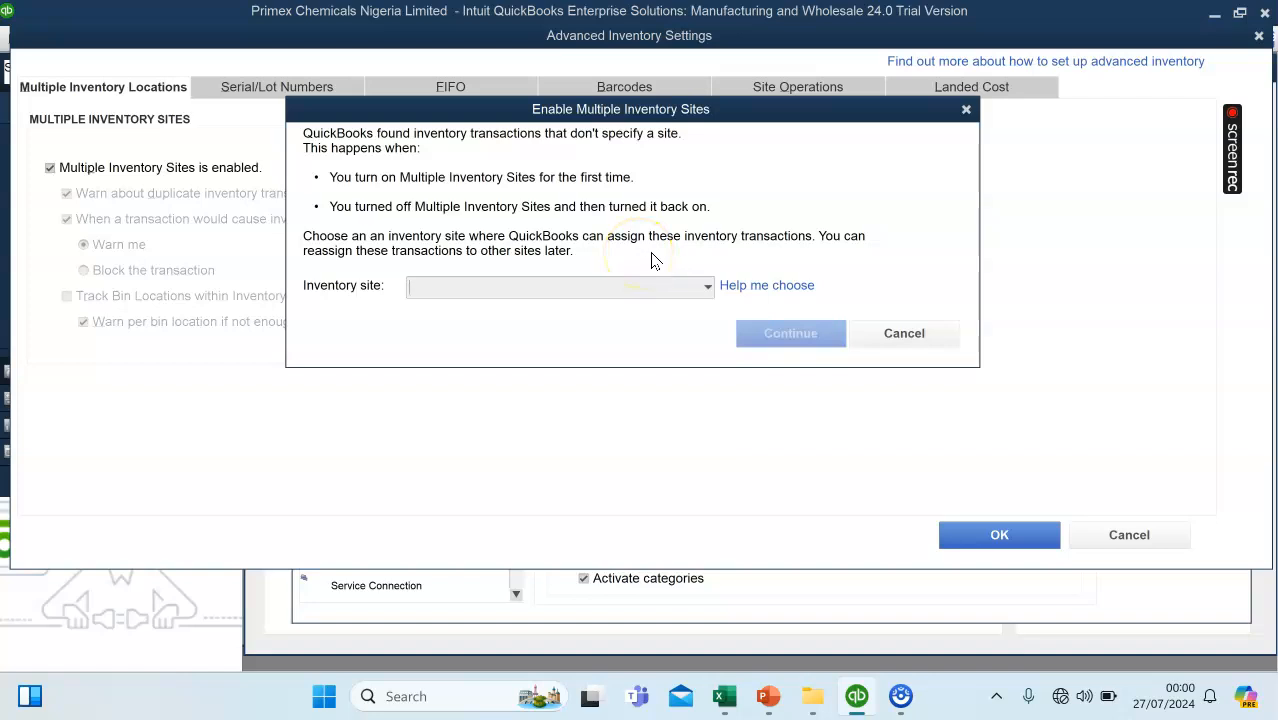
{"action": "left_click", "coordinate": [706, 288]}
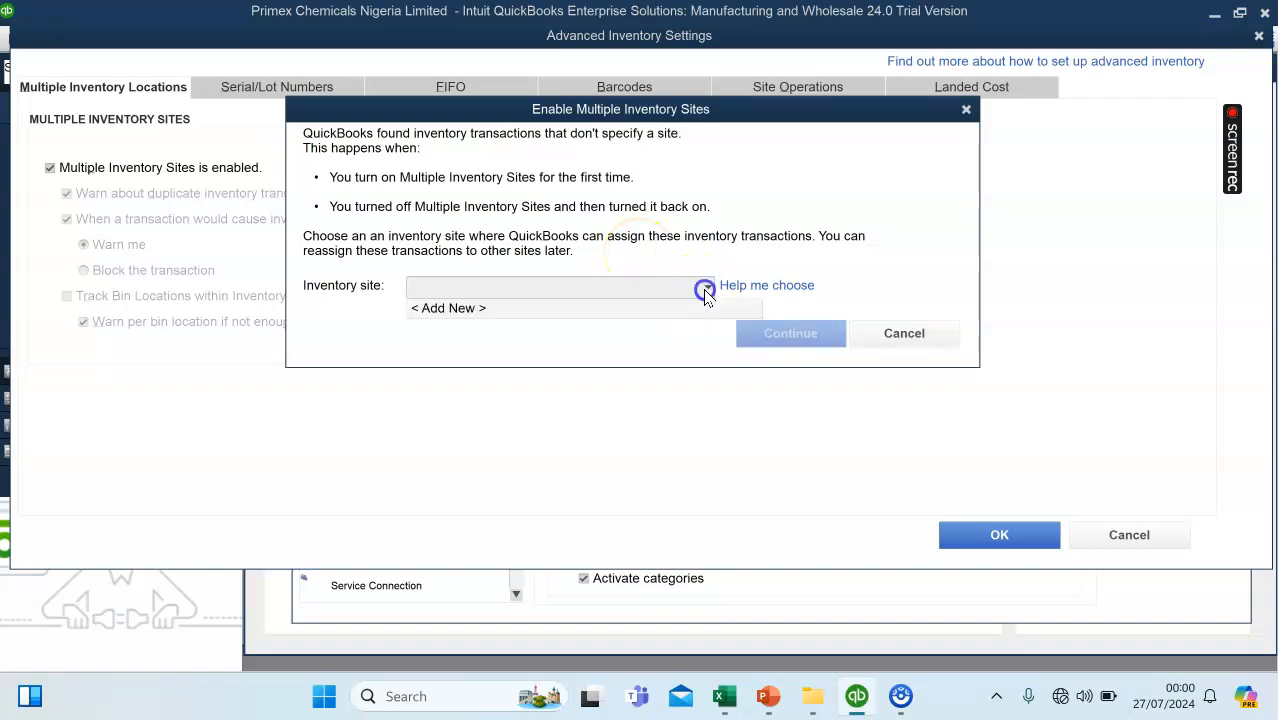
{"action": "left_click", "coordinate": [621, 305]}
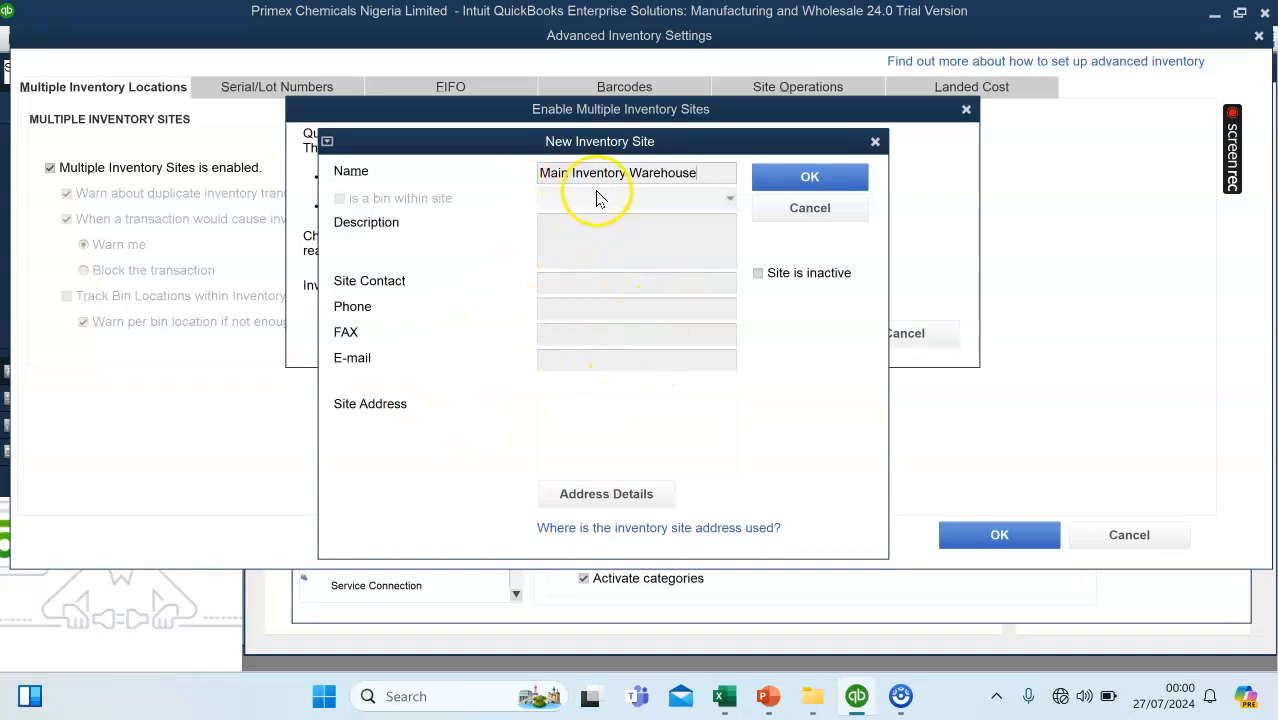
{"action": "left_click", "coordinate": [809, 190]}
{"action": "left_click", "coordinate": [822, 181]}
{"action": "left_click", "coordinate": [791, 336]}
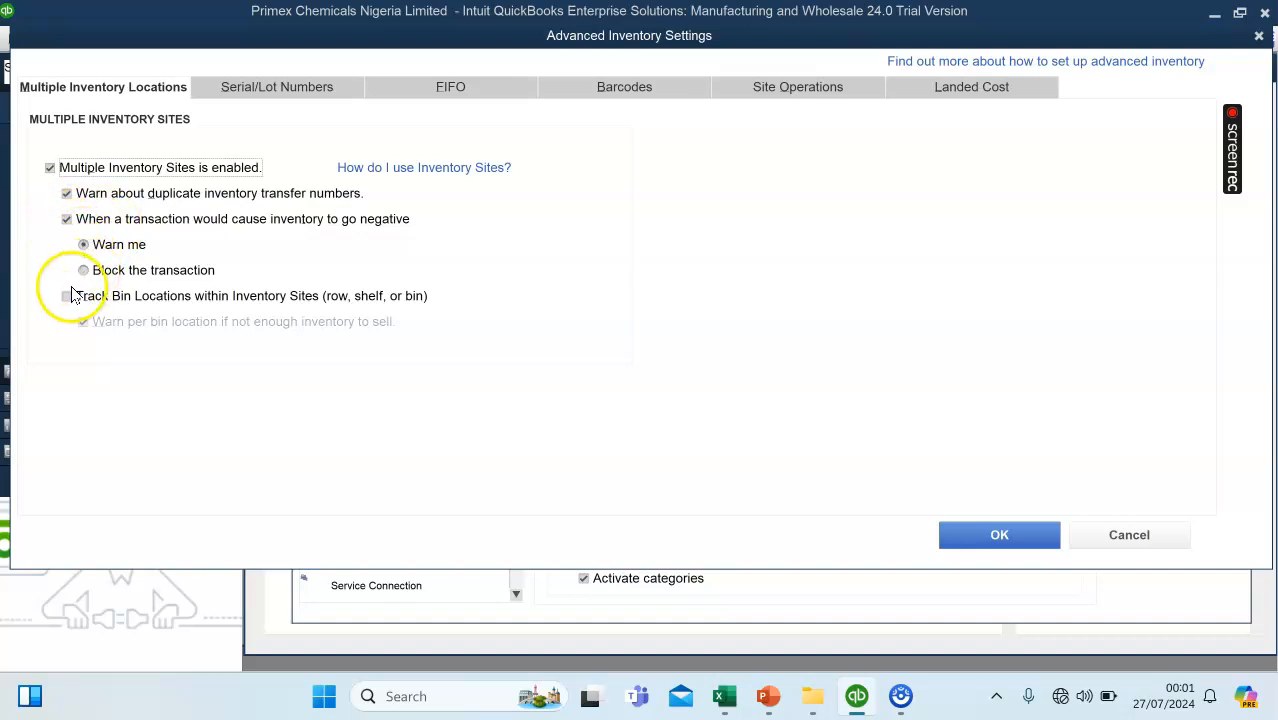
Accept the advanced inventory settings and save the preferences, allowing all open windows to be closed.
{"action": "left_click", "coordinate": [1045, 530]}
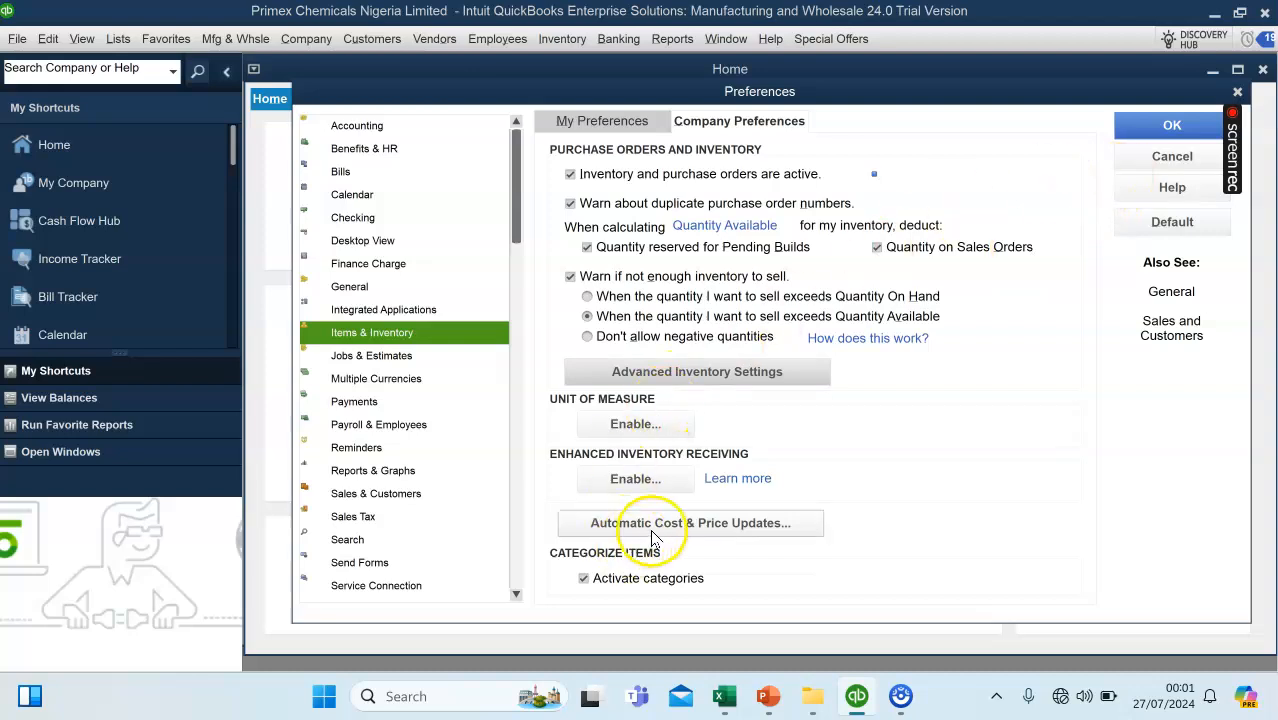
{"action": "left_click", "coordinate": [1158, 130]}
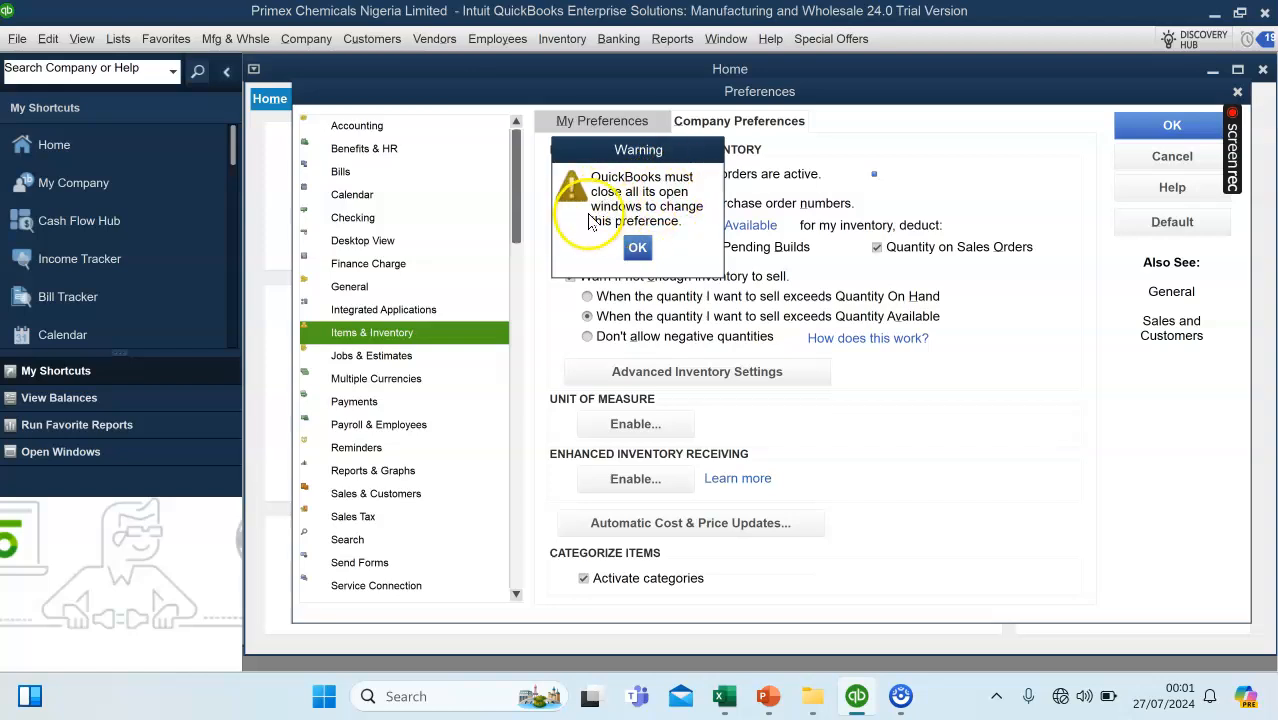
{"action": "left_click", "coordinate": [636, 246]}
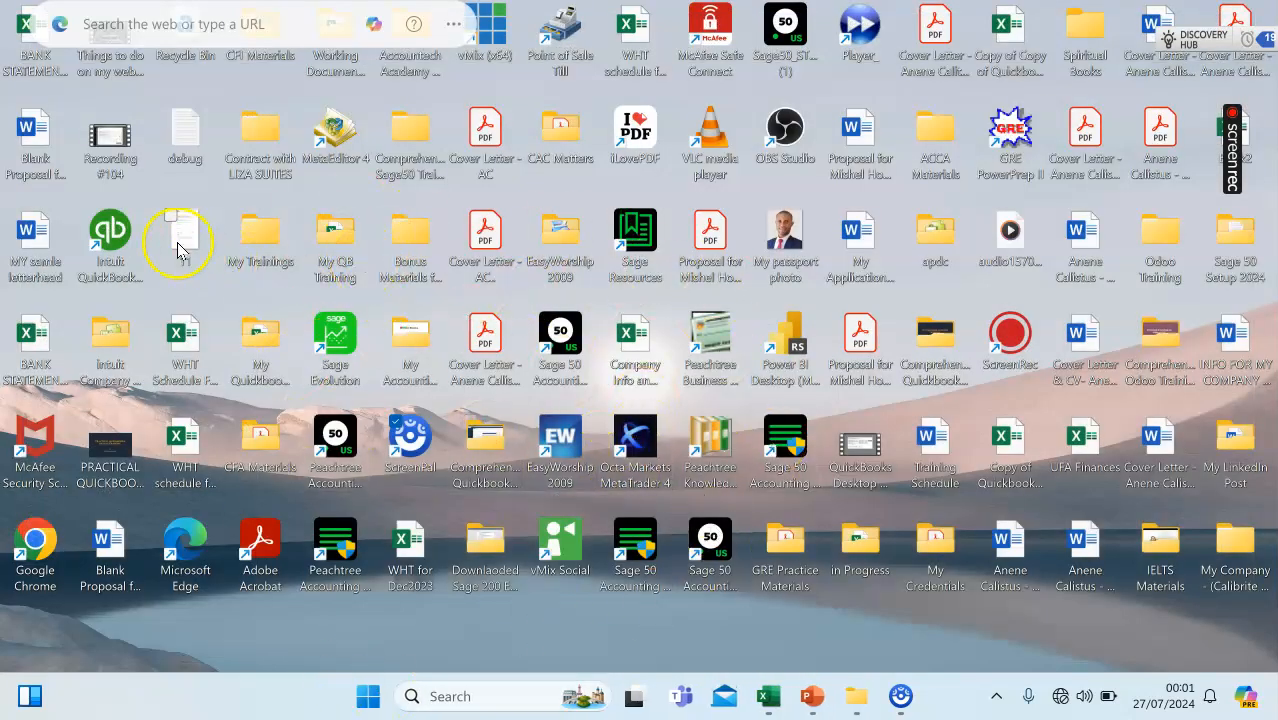
Relaunch QuickBooks Enterprise from the desktop and open the Primex Chemicals Nigeria Limited company file.
{"action": "double_click", "coordinate": [116, 243]}
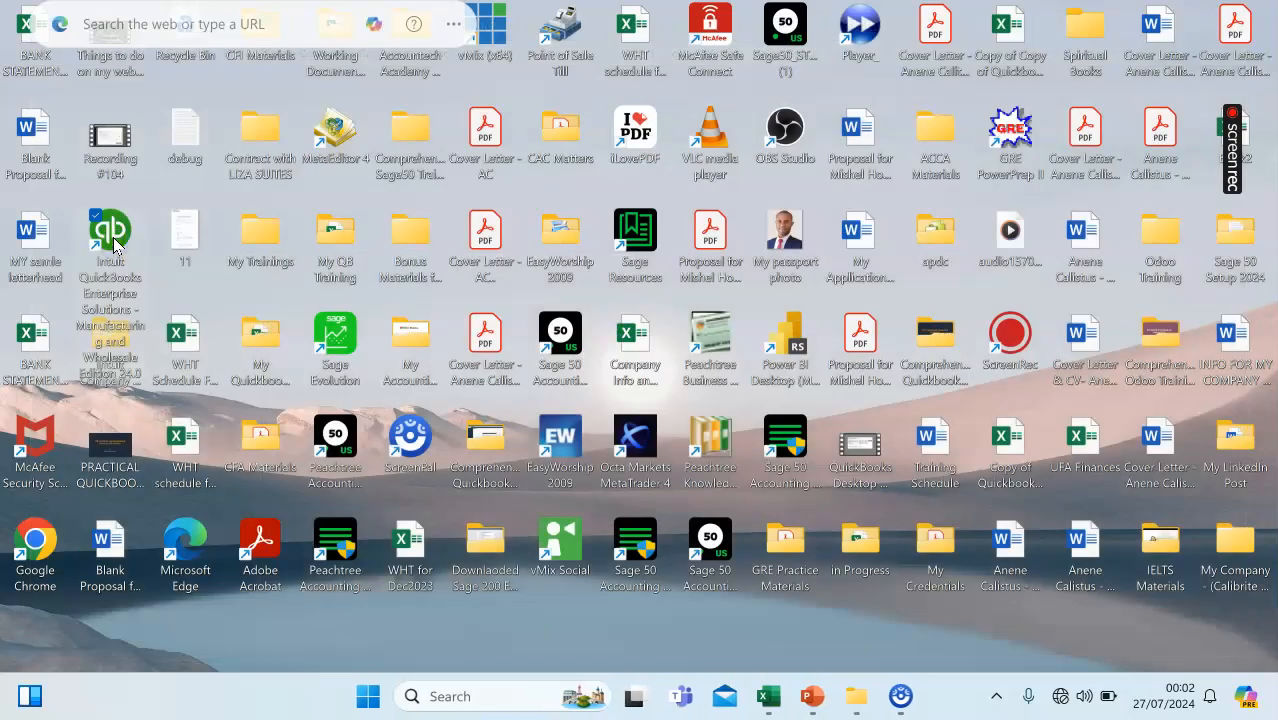
{"action": "double_click", "coordinate": [122, 238]}
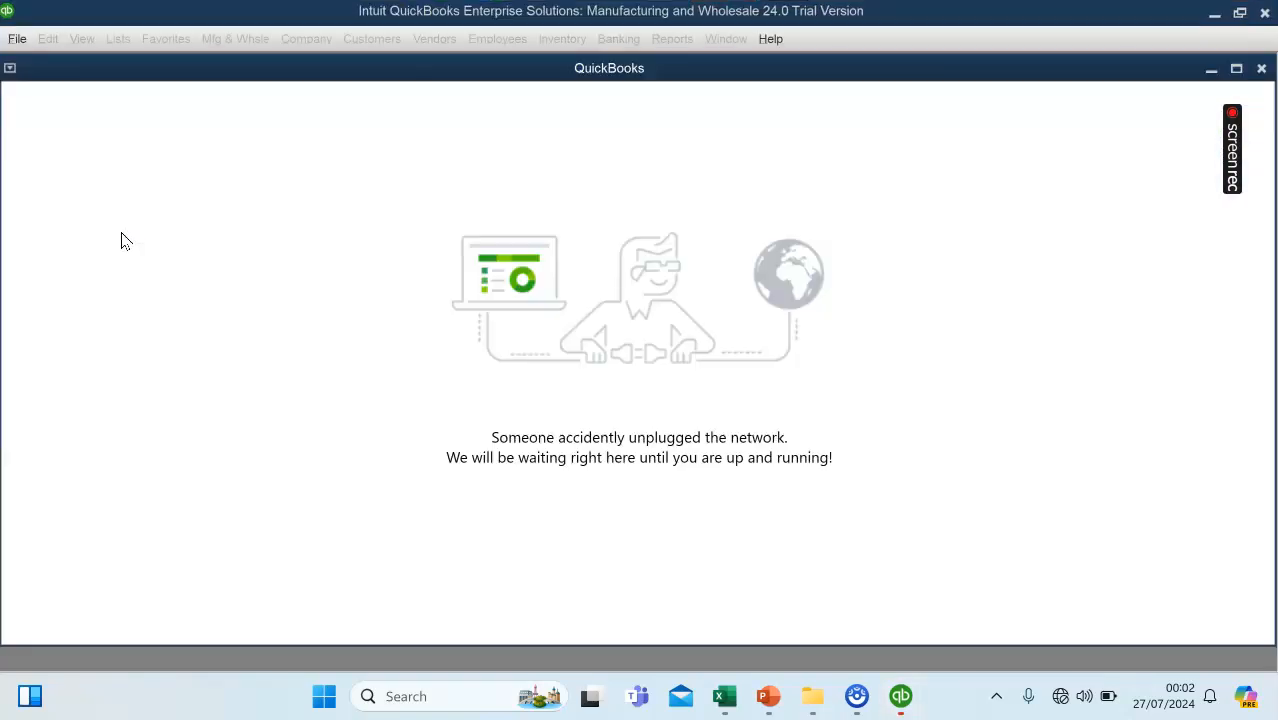
{"action": "left_click", "coordinate": [16, 39]}
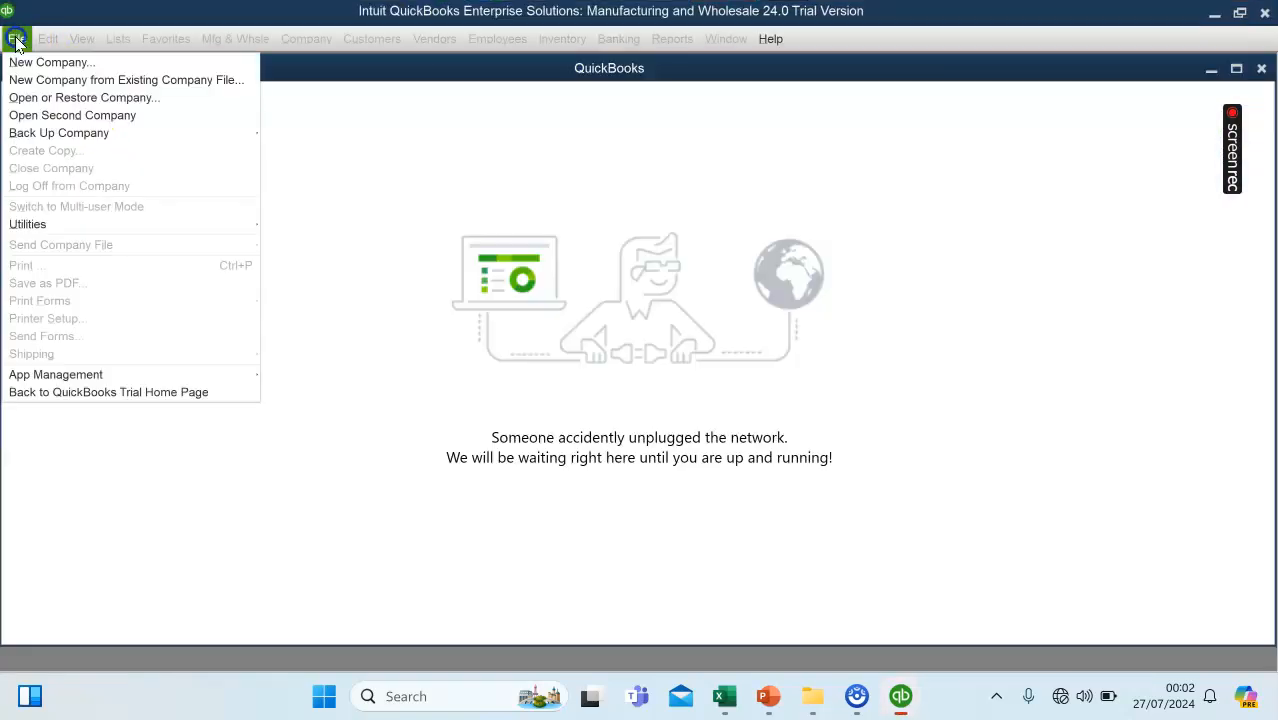
{"action": "left_click", "coordinate": [48, 98]}
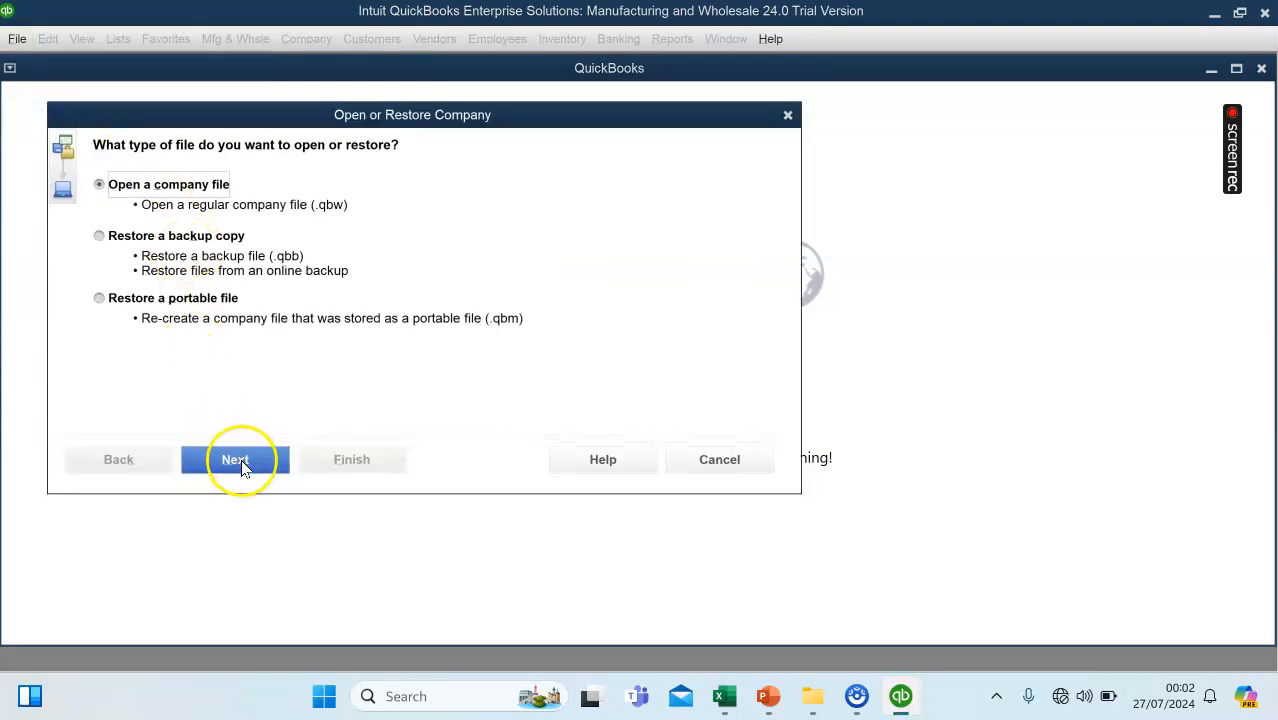
{"action": "left_click", "coordinate": [270, 461]}
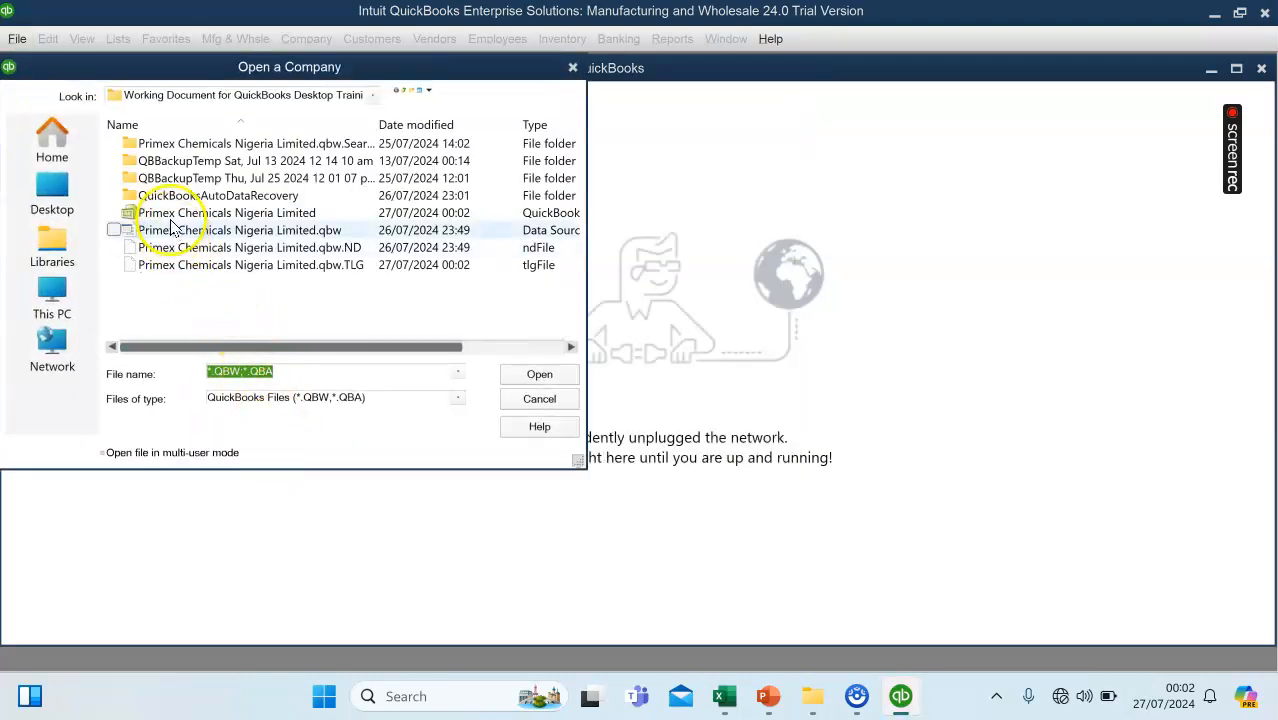
{"action": "left_click", "coordinate": [170, 213]}
{"action": "left_click", "coordinate": [539, 374]}
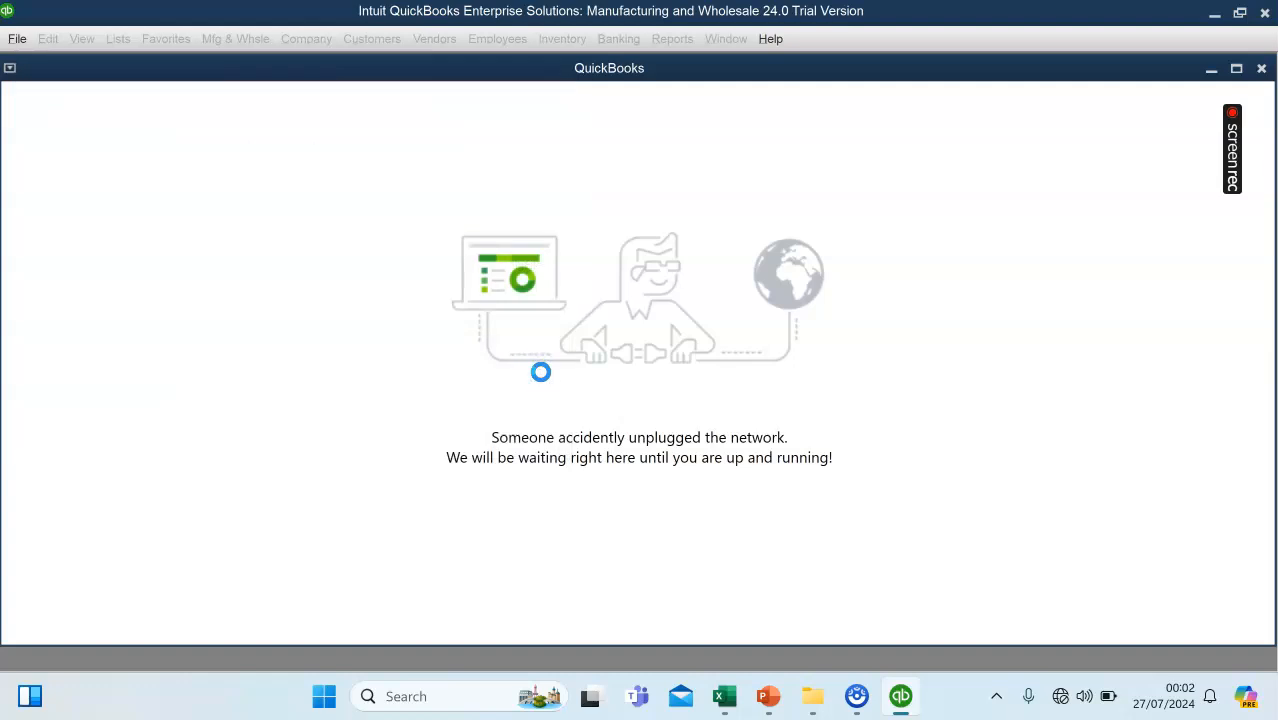
{"action": "left_click", "coordinate": [529, 391]}
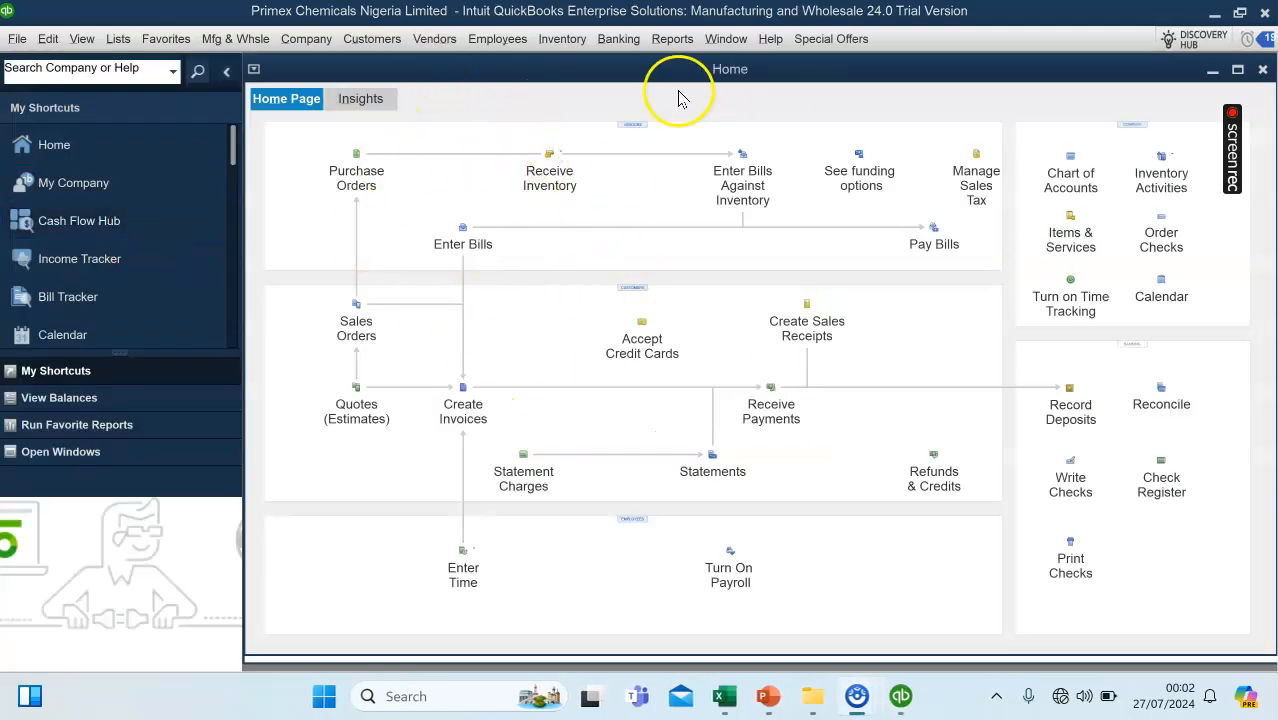
Open the Transfer Inventory form and move its window up into clear view.
{"action": "left_click", "coordinate": [547, 43]}
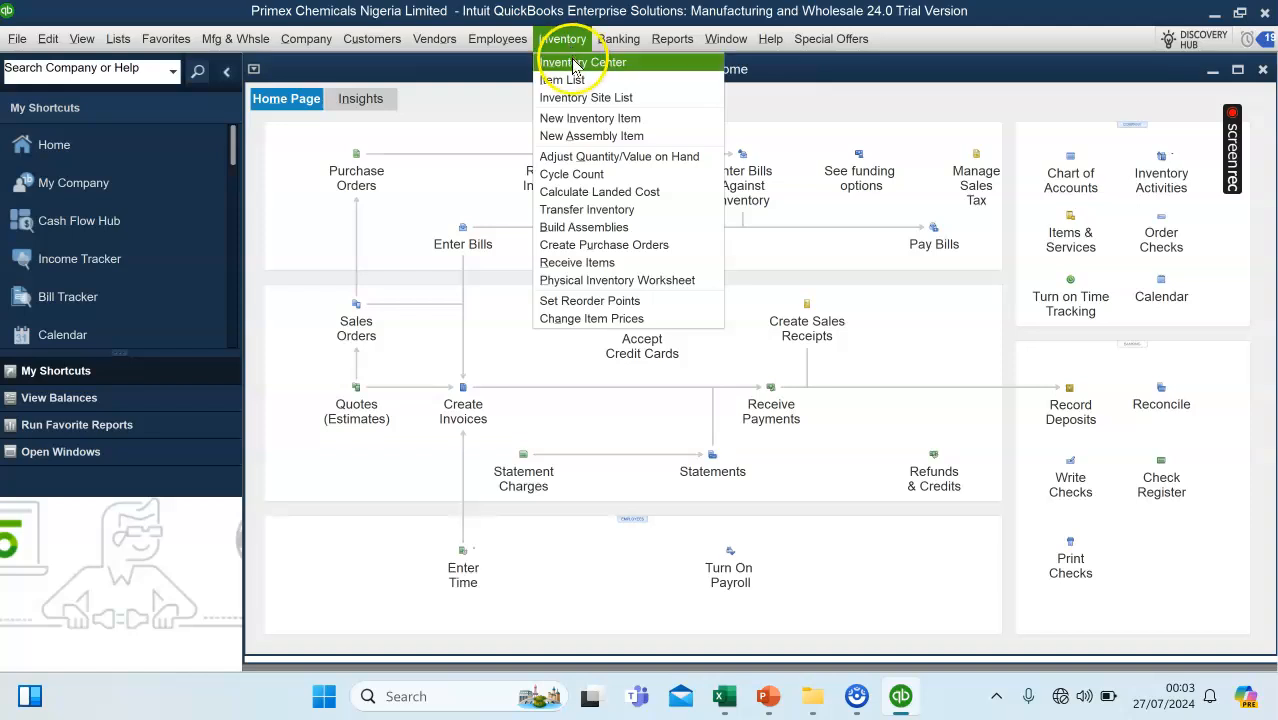
{"action": "left_click", "coordinate": [605, 209]}
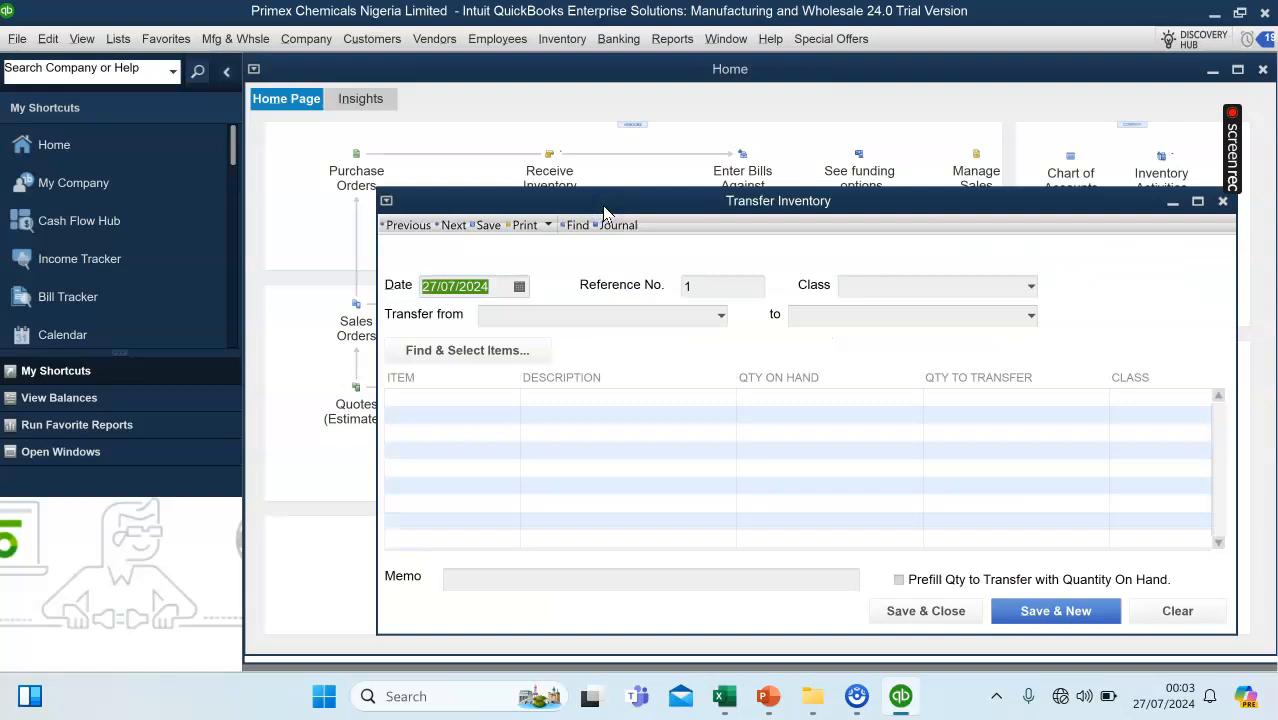
{"action": "left_click_drag", "start_coordinate": [632, 186], "coordinate": [632, 84]}
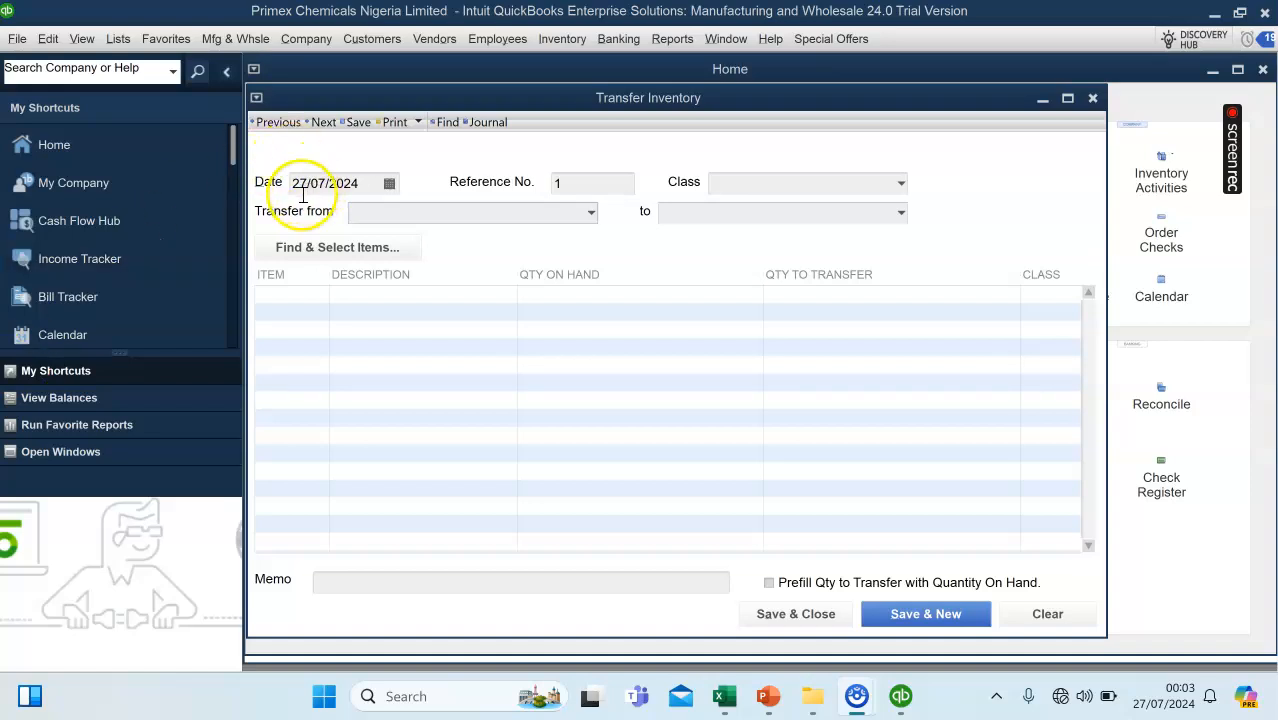
Set the inventory transfer date to 05/07/2024.
{"action": "left_click", "coordinate": [389, 184]}
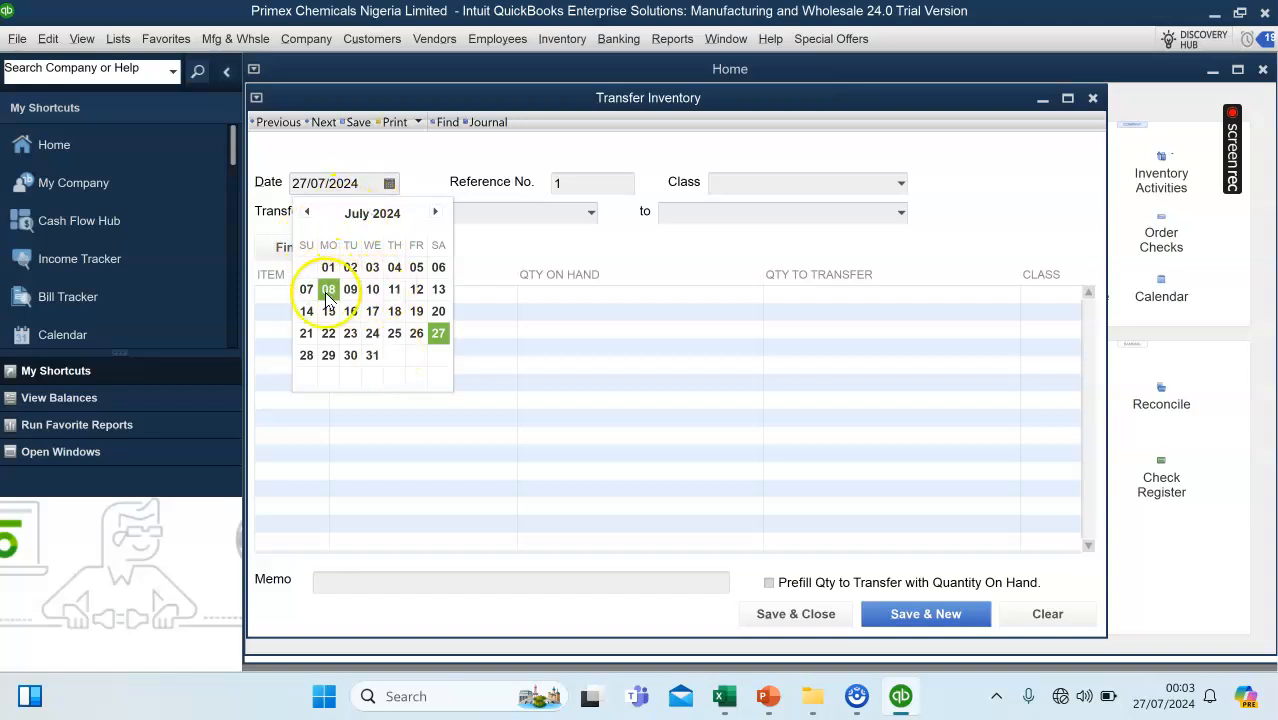
{"action": "left_click", "coordinate": [415, 269]}
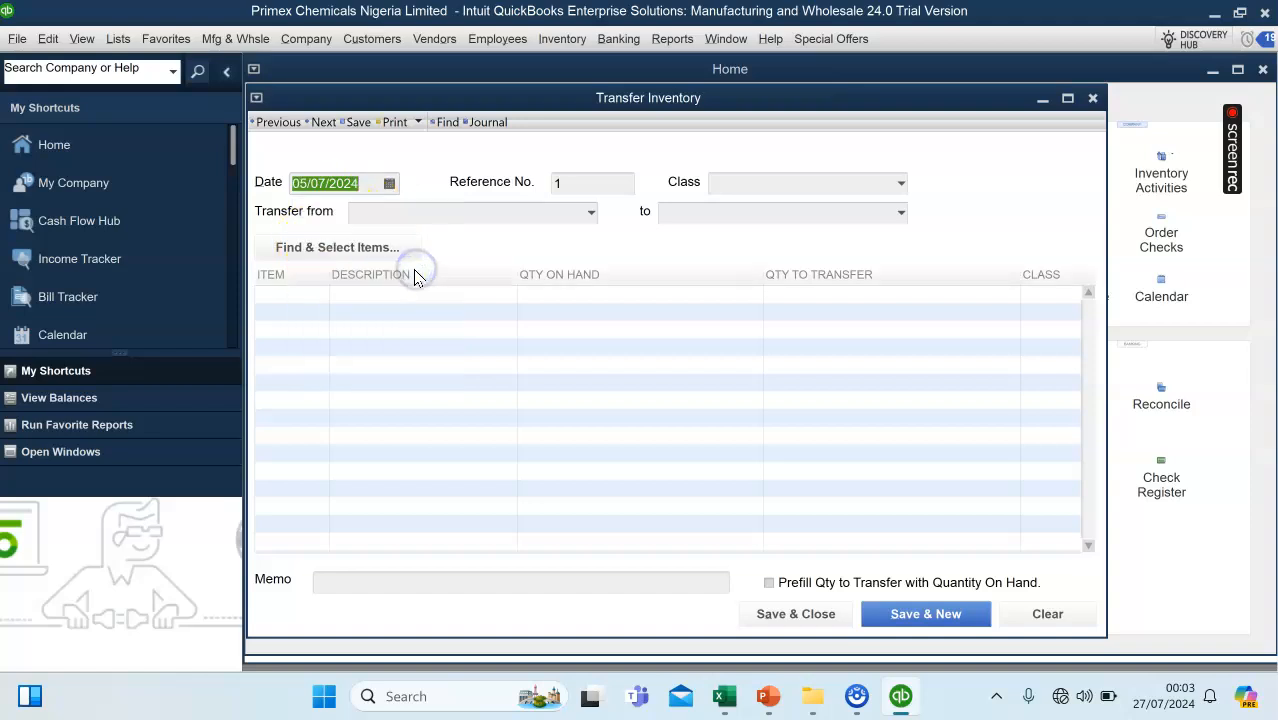
{"action": "left_click", "coordinate": [380, 188]}
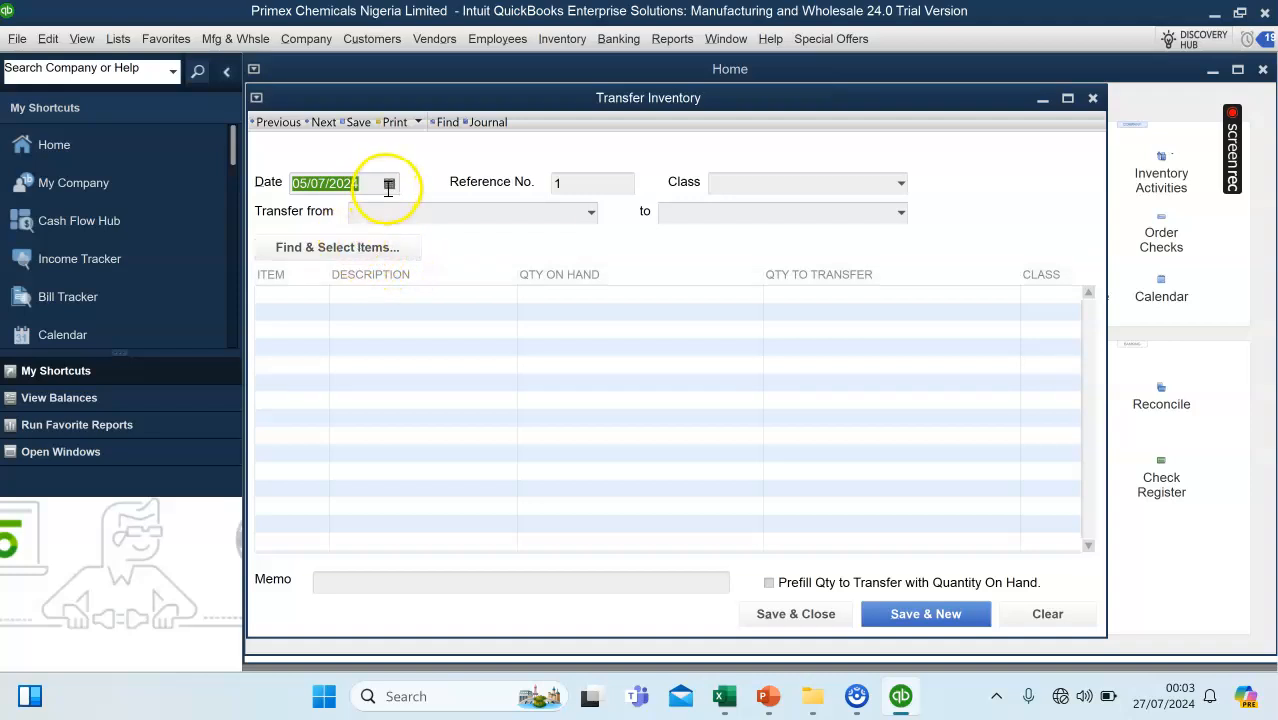
Set the inventory transfer date to 05/01/2023.
{"action": "left_click", "coordinate": [389, 185]}
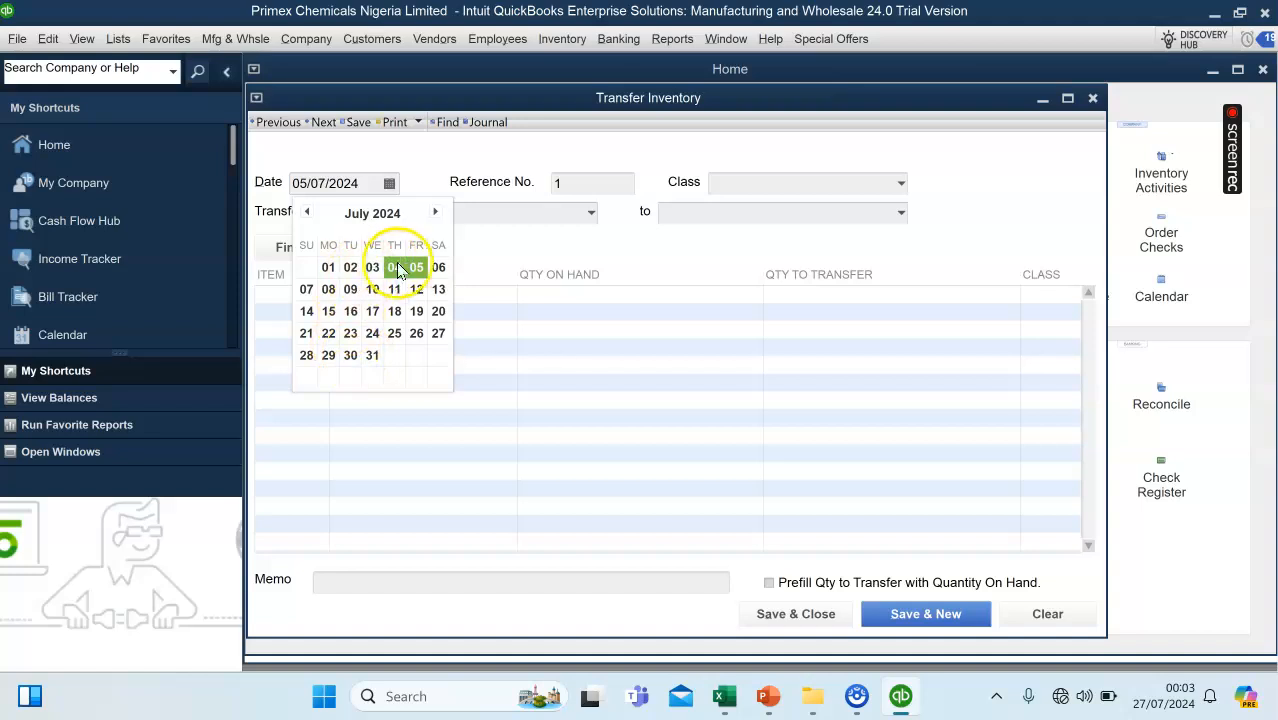
{"action": "left_click", "coordinate": [307, 213]}
{"action": "left_click", "coordinate": [307, 213]}
{"action": "left_click", "coordinate": [307, 213]}
{"action": "left_click", "coordinate": [307, 213]}
{"action": "left_click", "coordinate": [307, 213]}
{"action": "left_click", "coordinate": [307, 213]}
{"action": "left_click", "coordinate": [307, 213]}
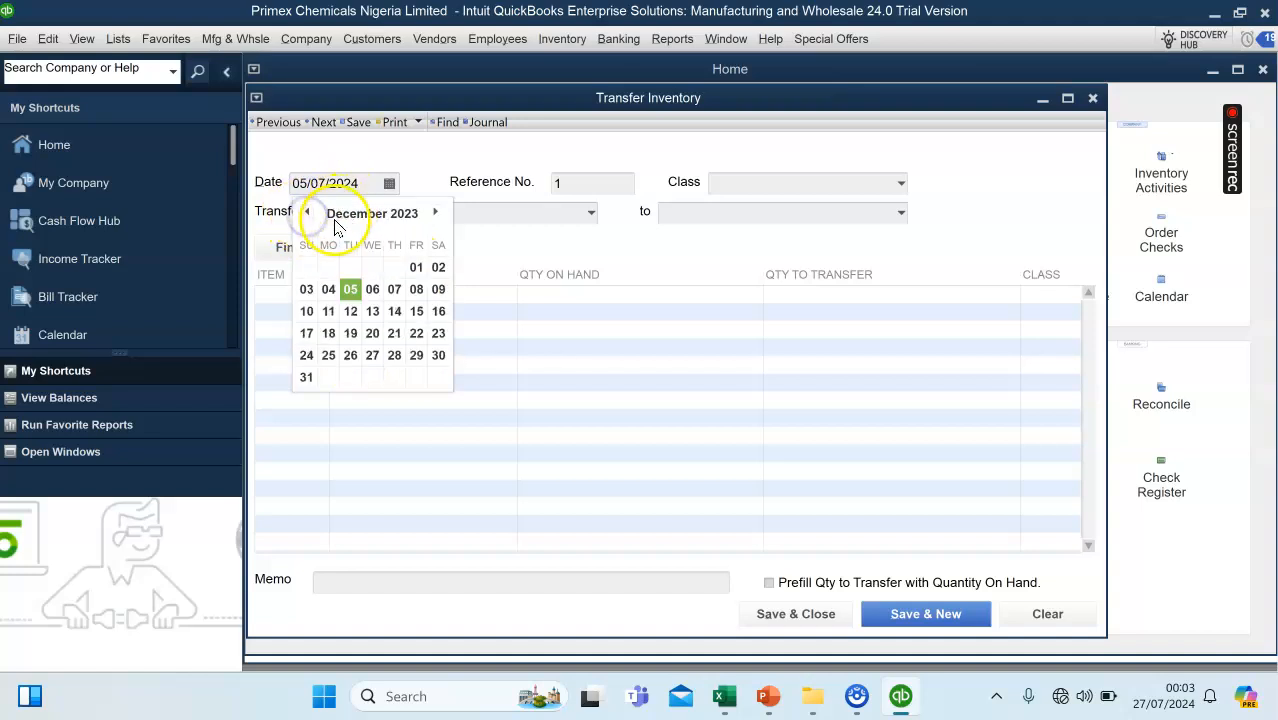
{"action": "left_click", "coordinate": [307, 213]}
{"action": "left_click", "coordinate": [307, 213]}
{"action": "left_click", "coordinate": [307, 213]}
{"action": "left_click", "coordinate": [306, 213]}
{"action": "left_click", "coordinate": [306, 213]}
{"action": "left_click", "coordinate": [306, 213]}
{"action": "left_click", "coordinate": [306, 213]}
{"action": "left_click", "coordinate": [306, 213]}
{"action": "left_click", "coordinate": [306, 213]}
{"action": "left_click", "coordinate": [306, 213]}
{"action": "left_click", "coordinate": [306, 213]}
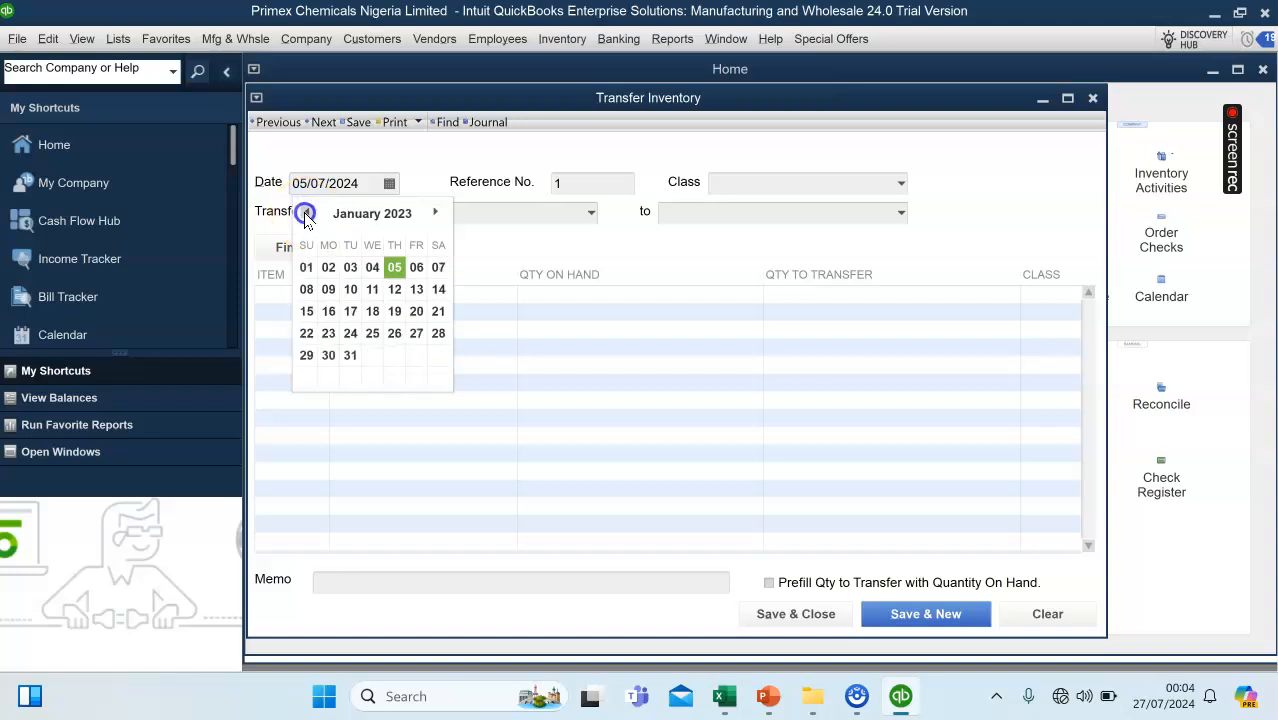
{"action": "left_click", "coordinate": [394, 268]}
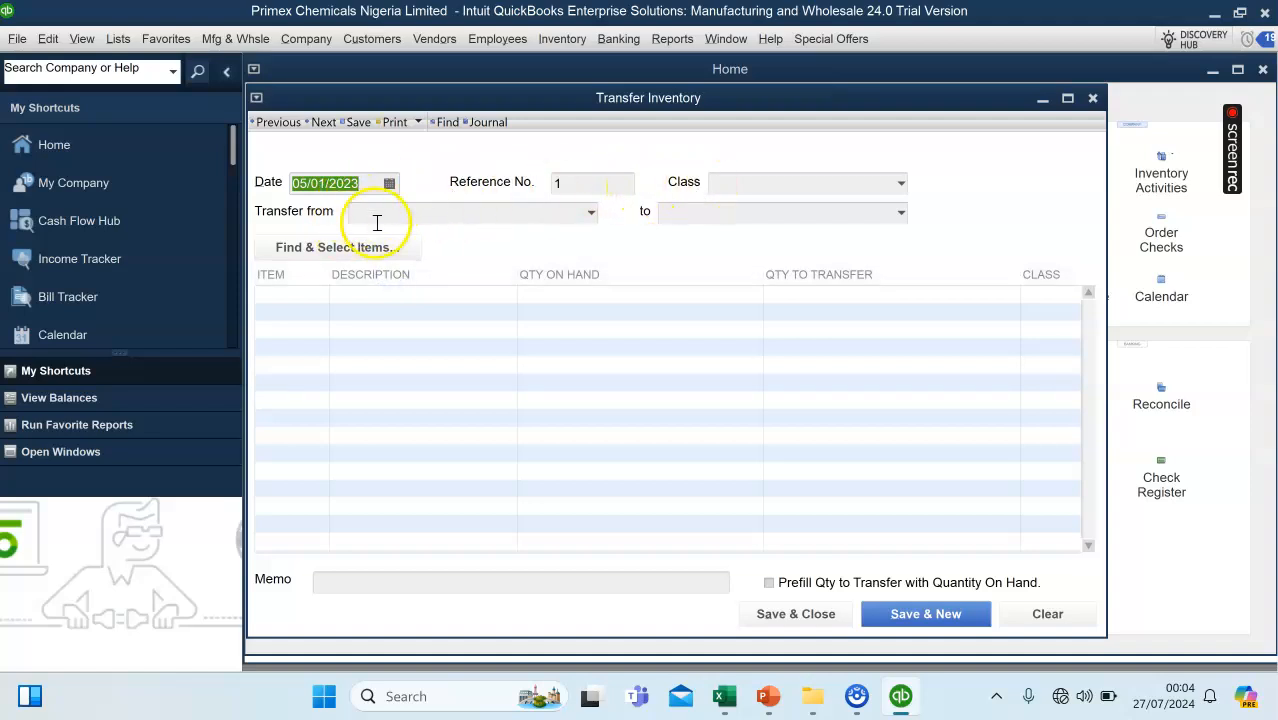
Set the transfer source to Main Inventory Warehouse and create a new inventory site named Warehouse A as the destination.
{"action": "left_click", "coordinate": [591, 213]}
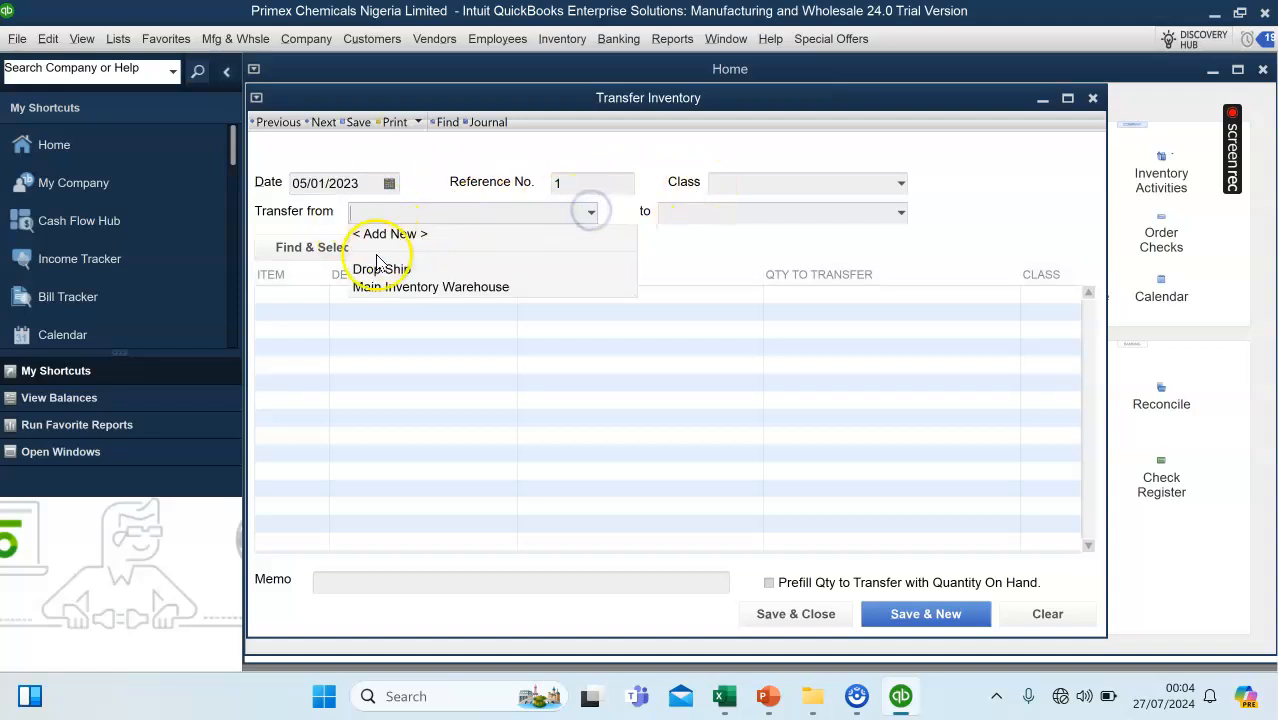
{"action": "left_click", "coordinate": [380, 288]}
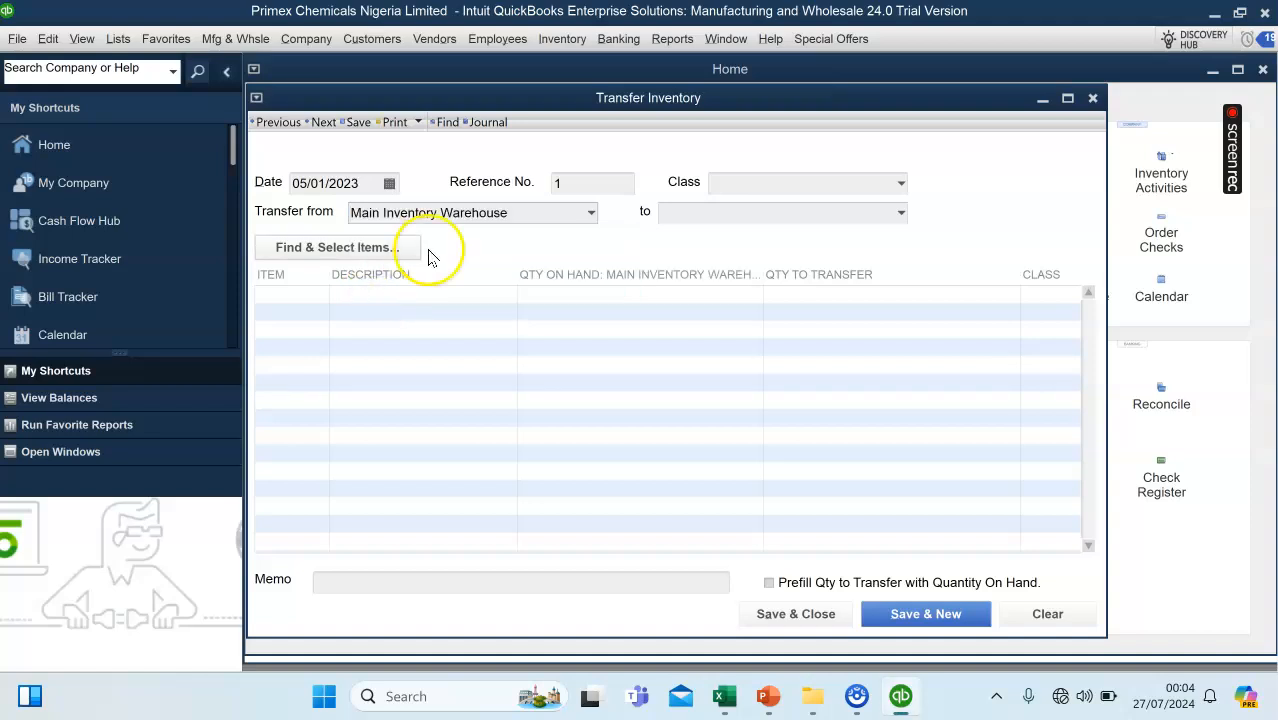
{"action": "left_click", "coordinate": [899, 213]}
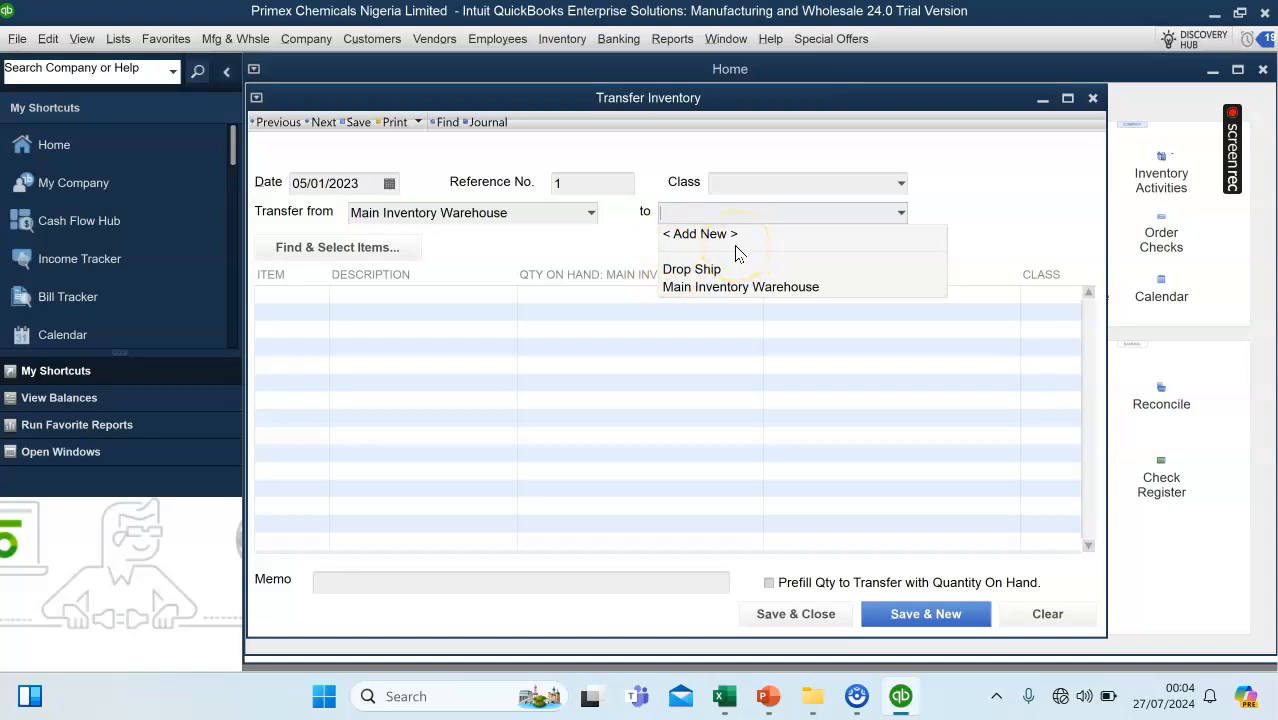
{"action": "left_click", "coordinate": [703, 236]}
{"action": "left_click", "coordinate": [605, 168]}
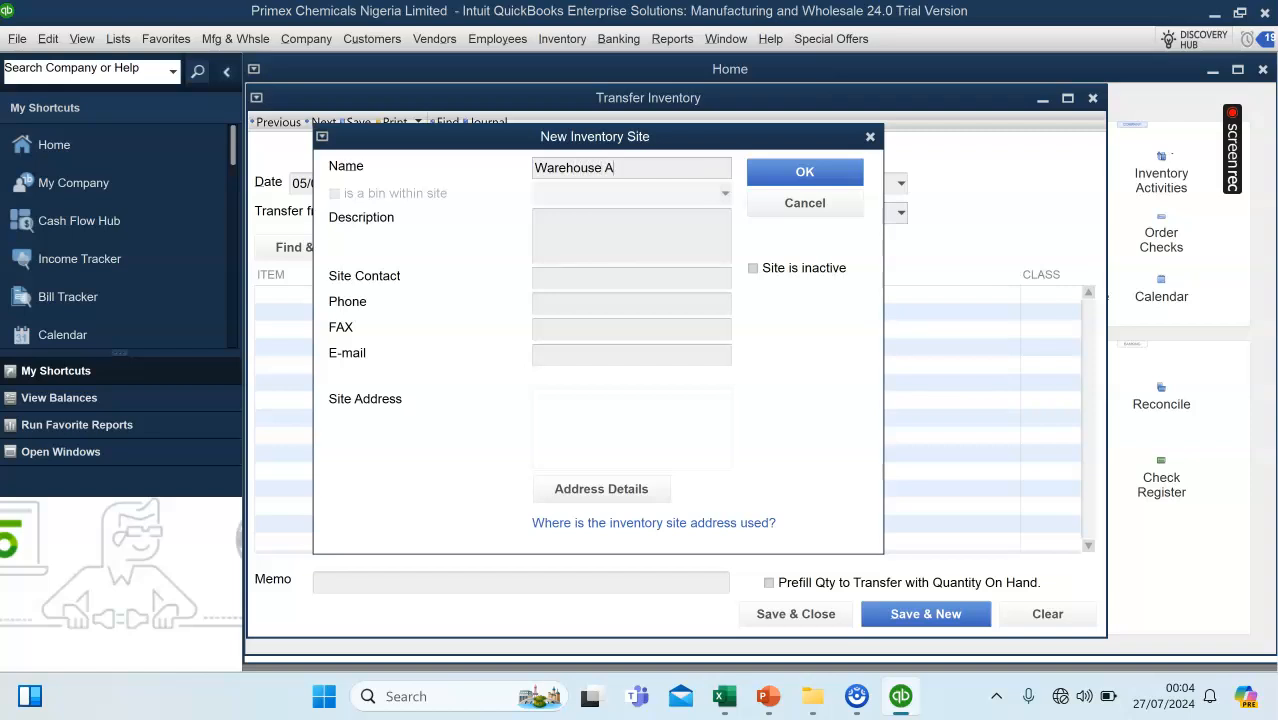
{"action": "left_click", "coordinate": [846, 172]}
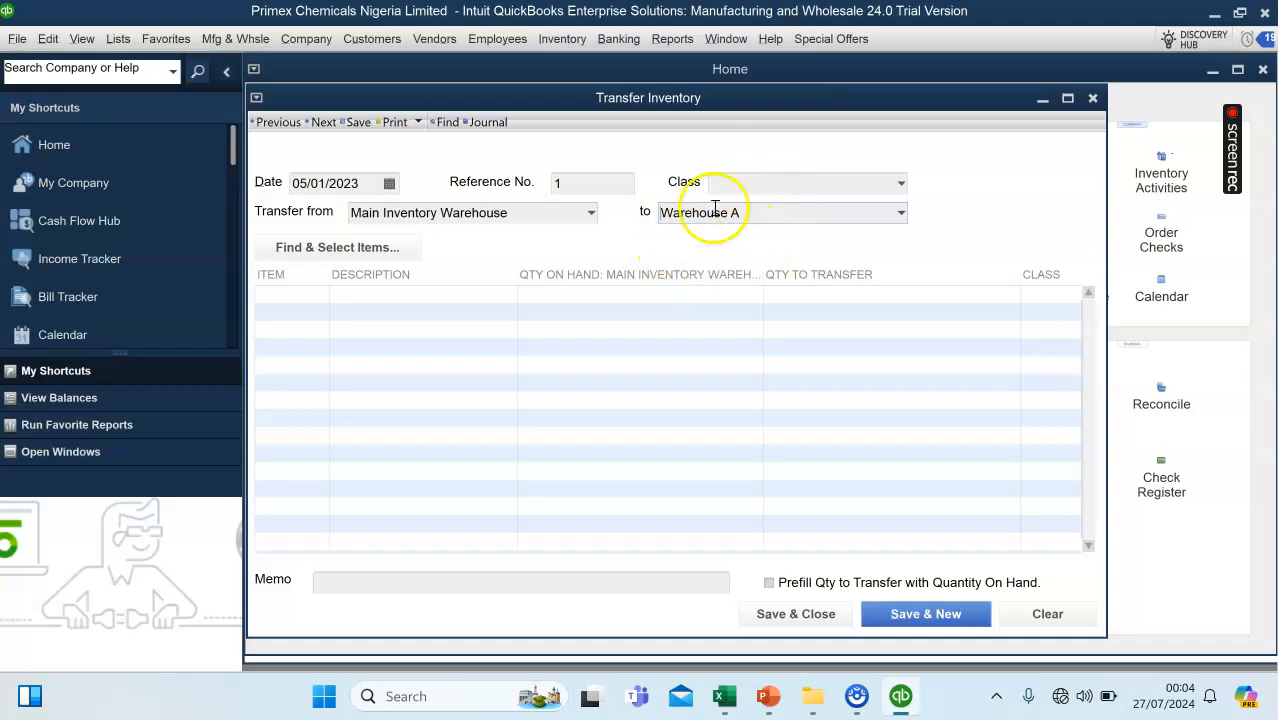
Add item BTA with a quantity to transfer of 100, then save and close the transfer, accepting its past date.
{"action": "left_click", "coordinate": [275, 297]}
{"action": "left_click", "coordinate": [322, 294]}
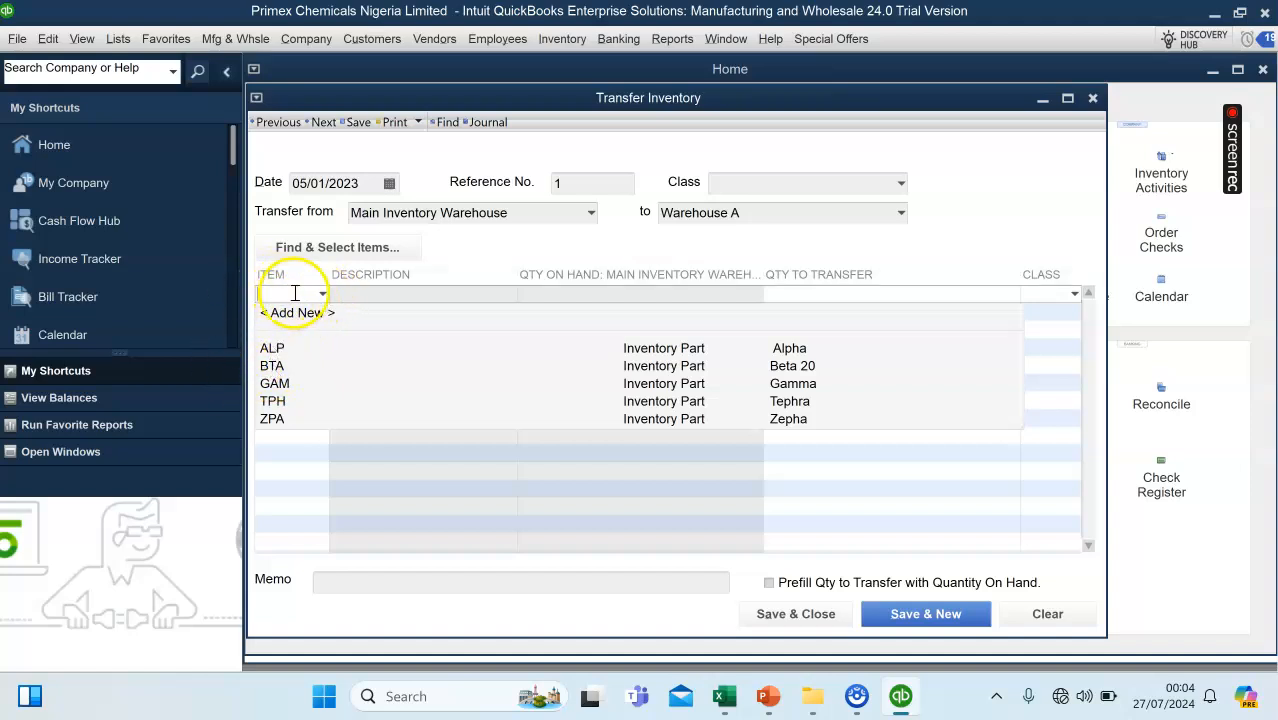
{"action": "left_click", "coordinate": [275, 366]}
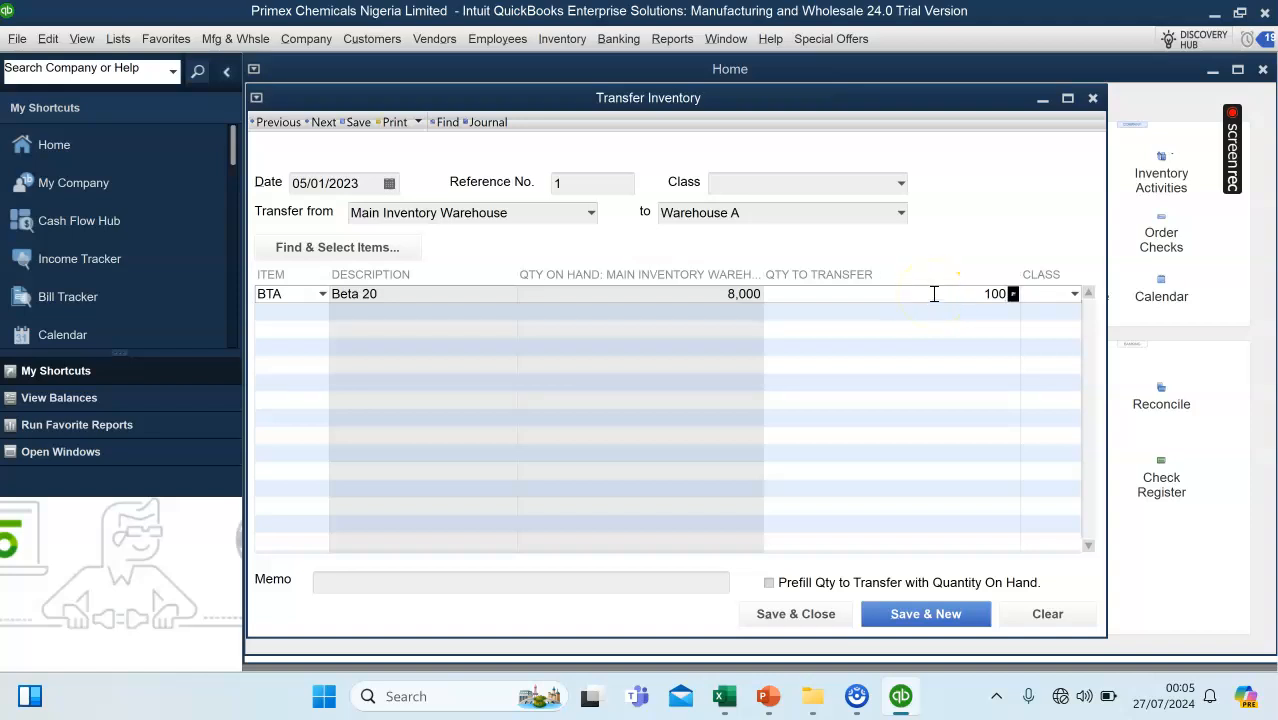
{"action": "left_click", "coordinate": [828, 621]}
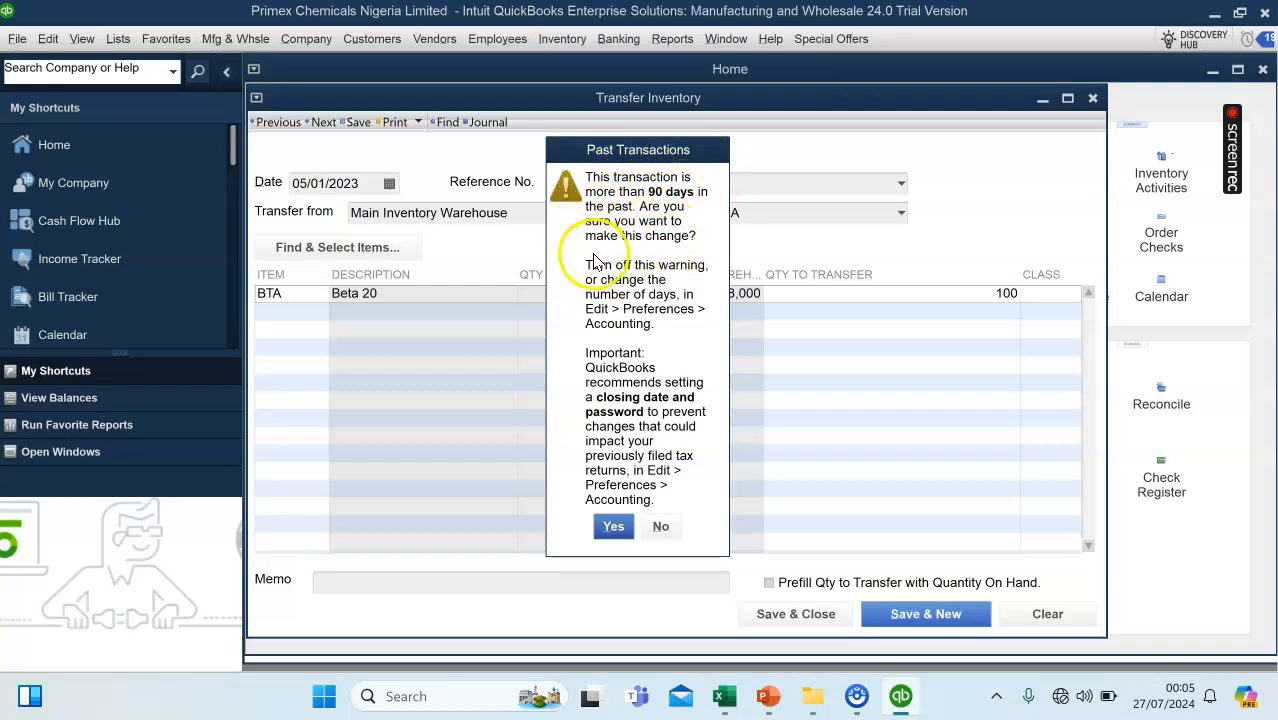
{"action": "left_click", "coordinate": [613, 526]}
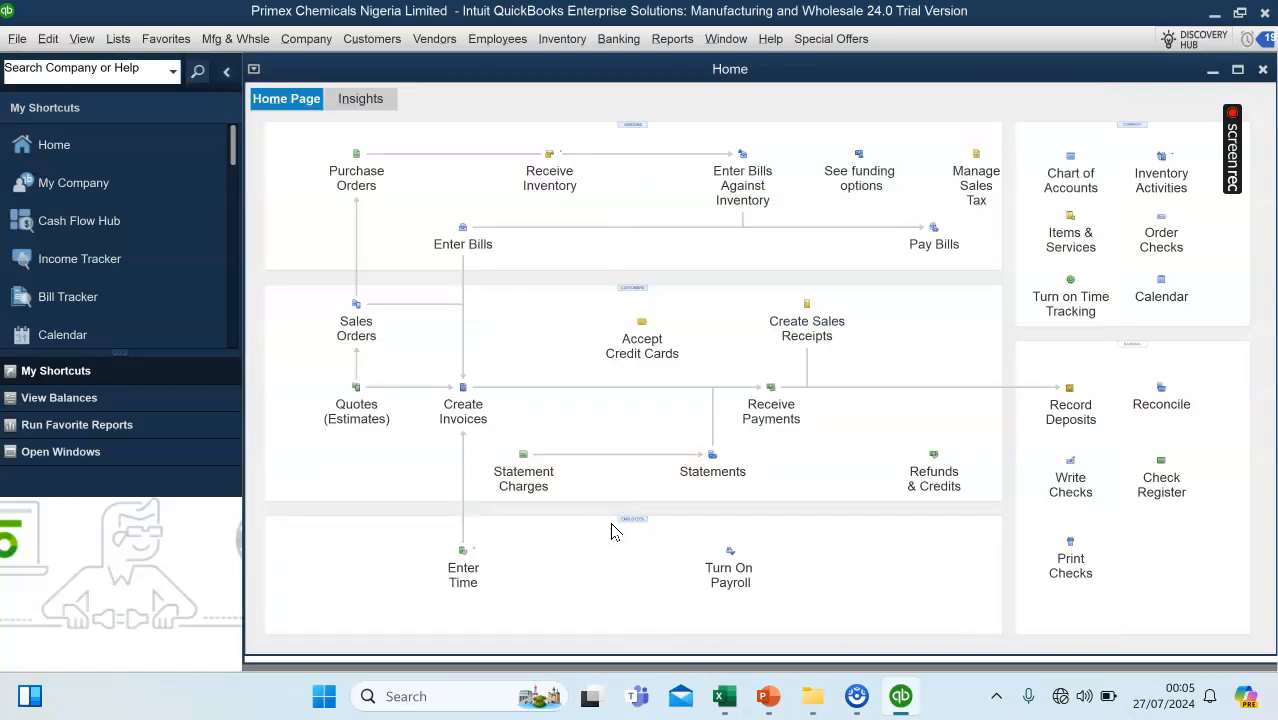